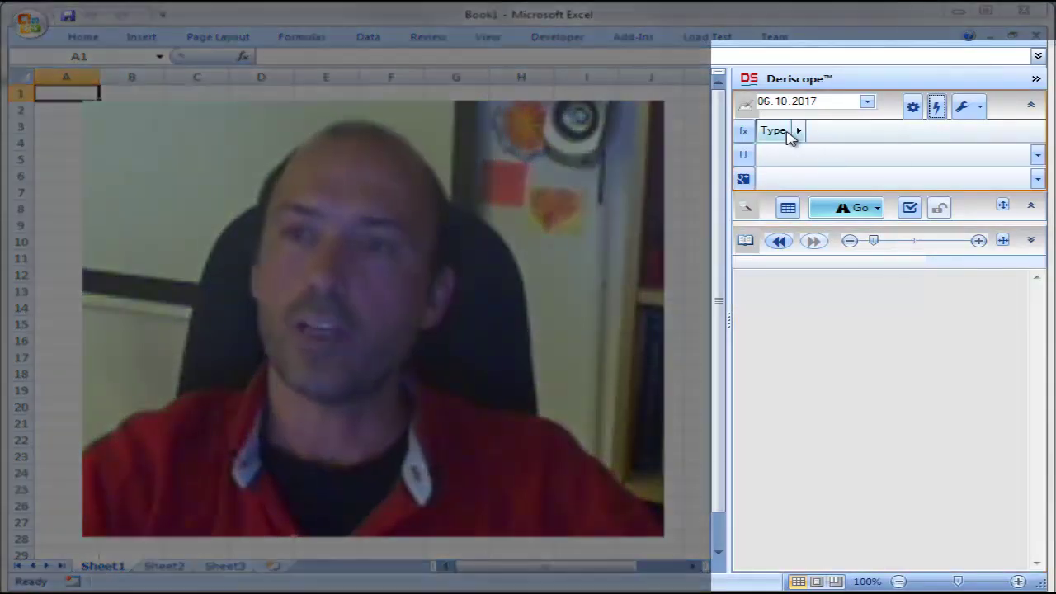
Select the FX Option type through Tradable, Option and Vanilla Option, and choose its Price function.
click(799, 132)
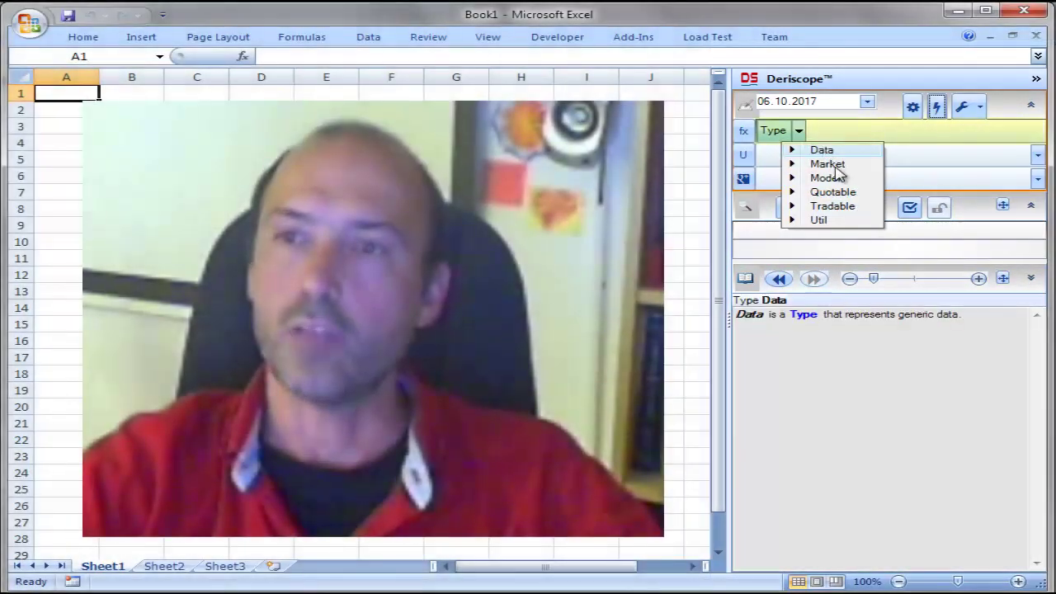
click(854, 213)
click(867, 130)
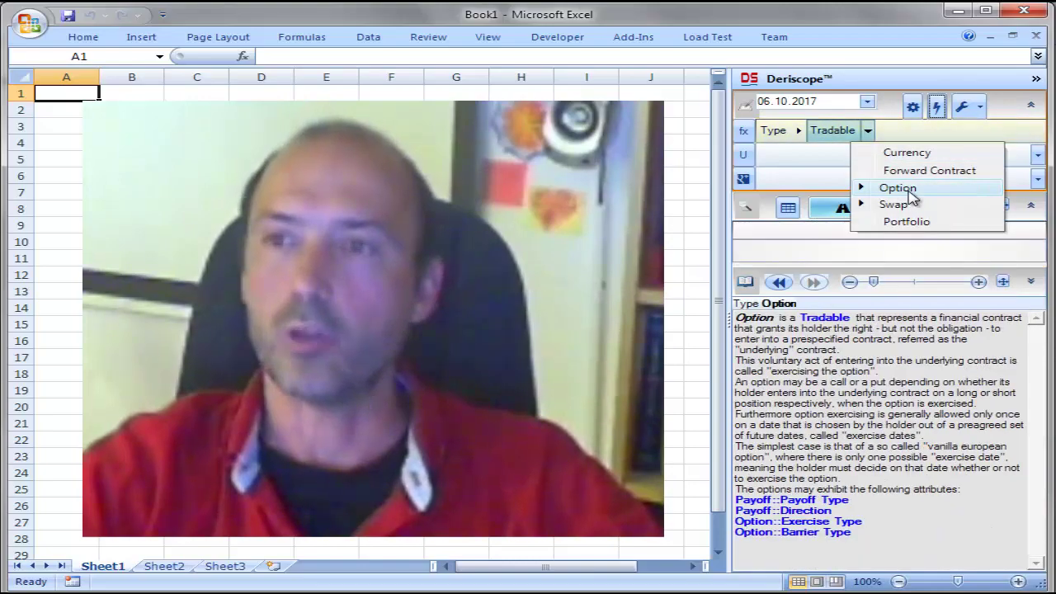
click(927, 132)
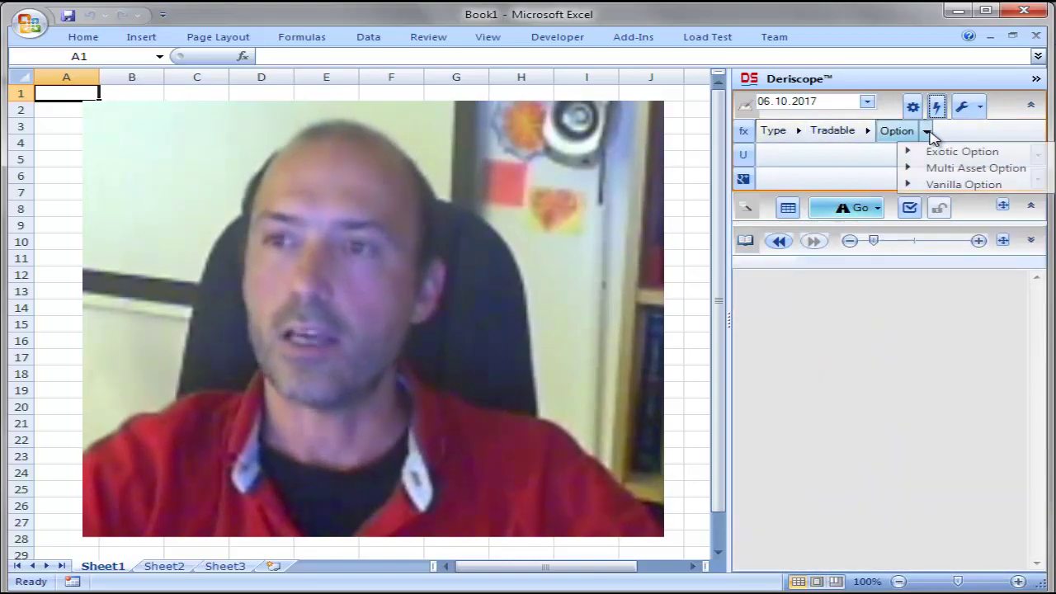
click(975, 187)
click(1022, 132)
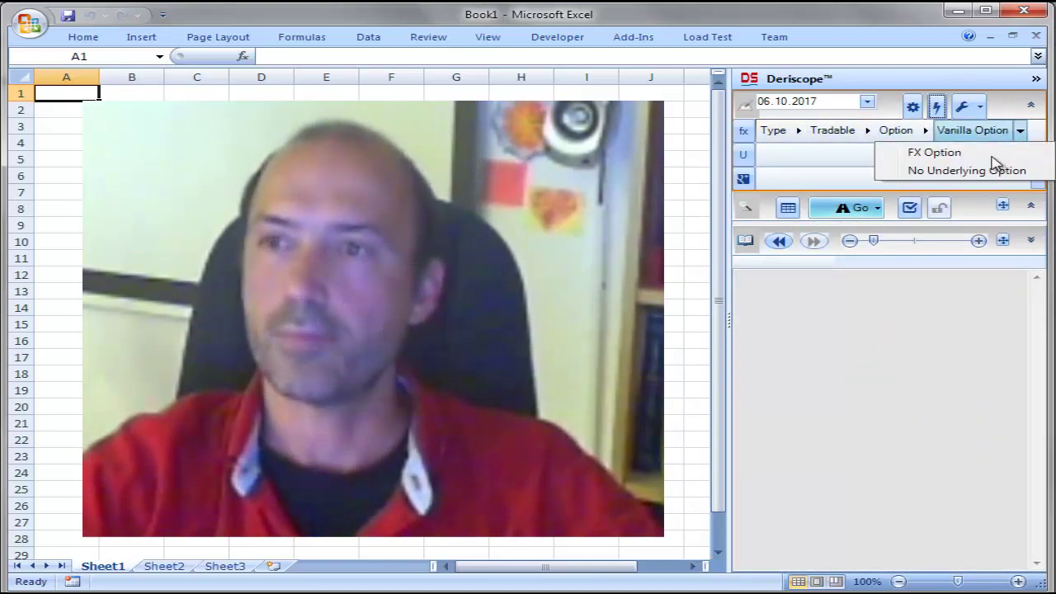
click(980, 154)
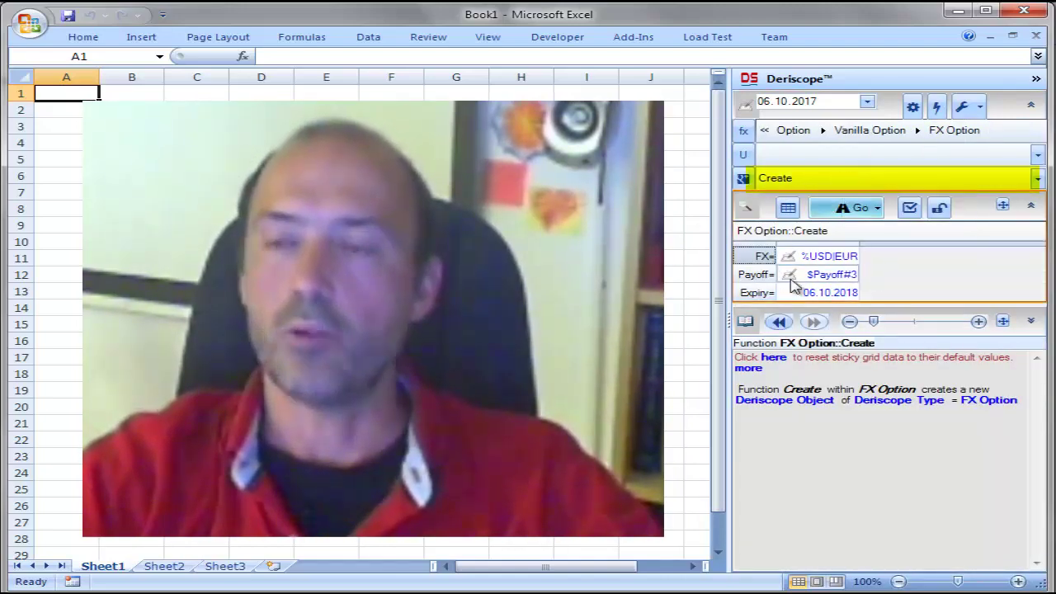
click(1038, 182)
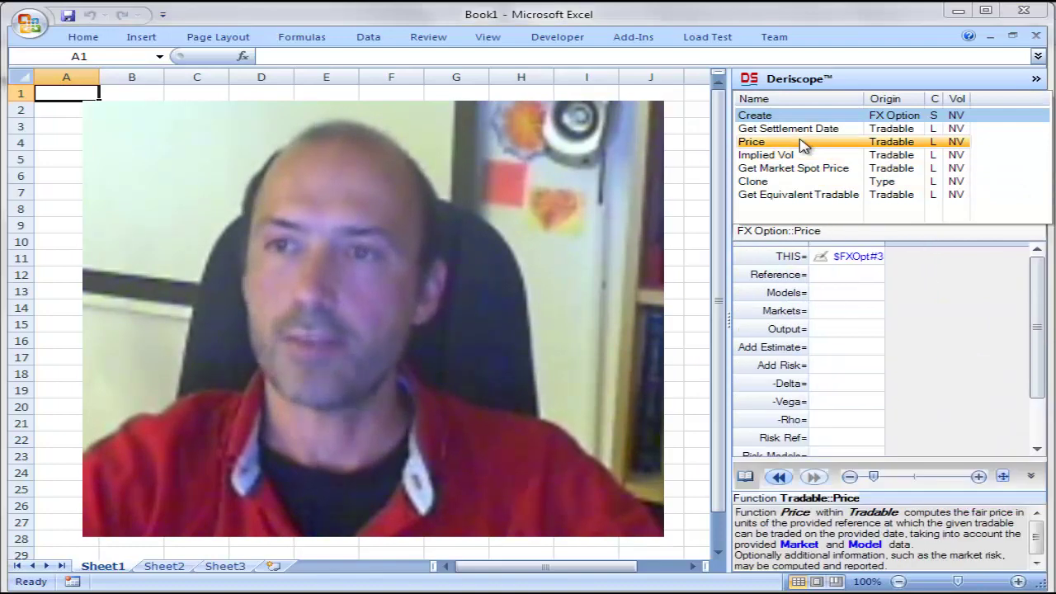
click(799, 143)
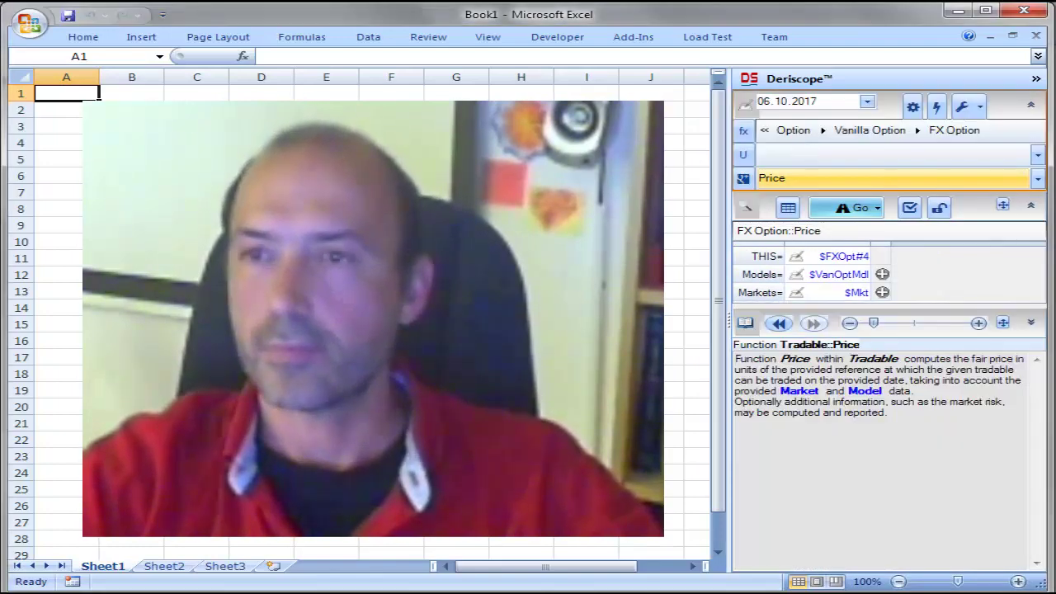
Open the vanilla option model used by the Price function and set its Pricing Method to AnalyticHeston.
click(800, 277)
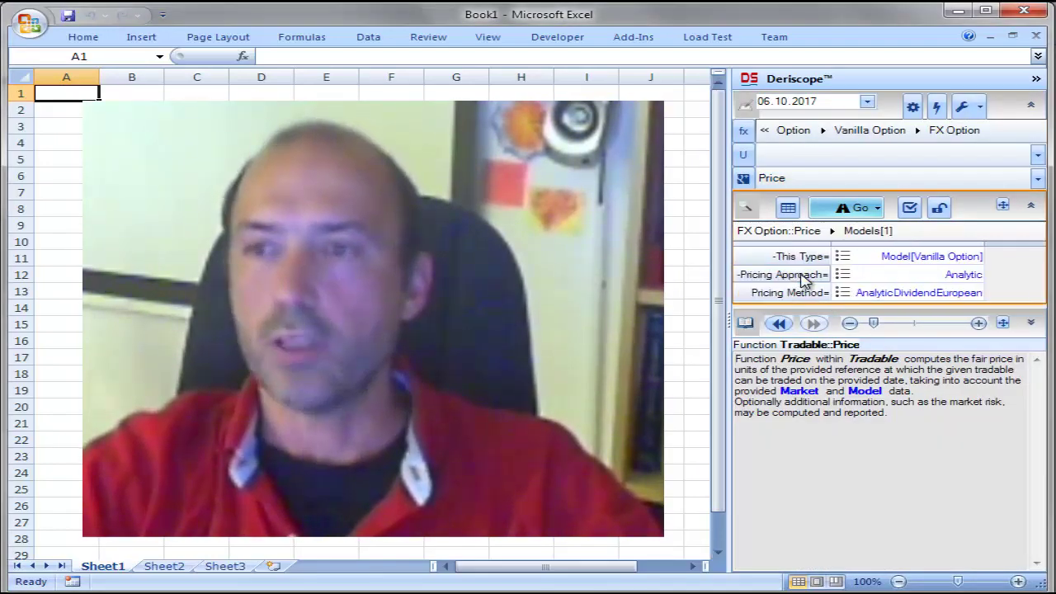
click(842, 295)
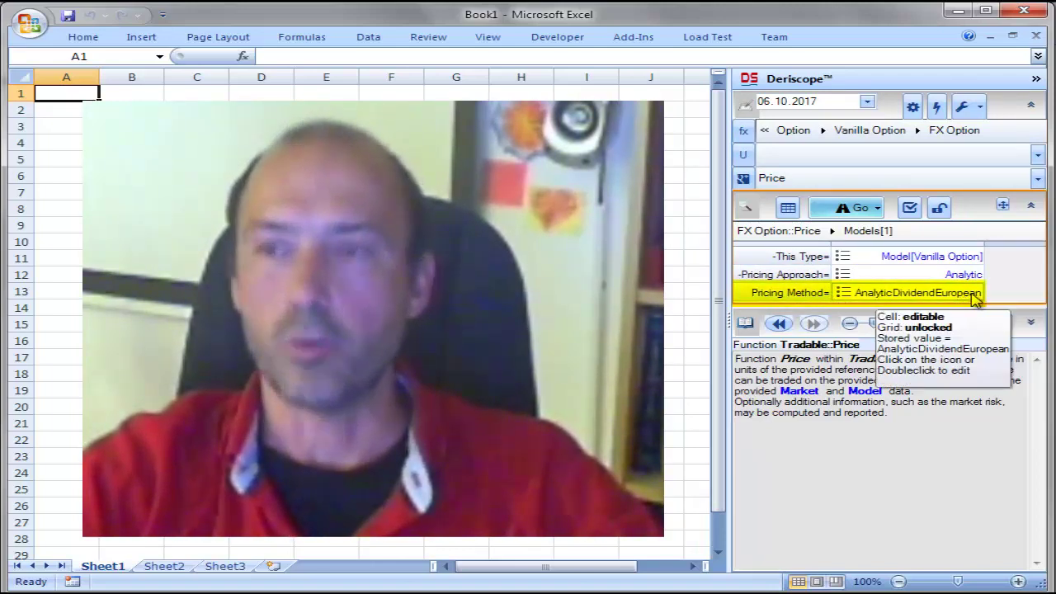
click(843, 294)
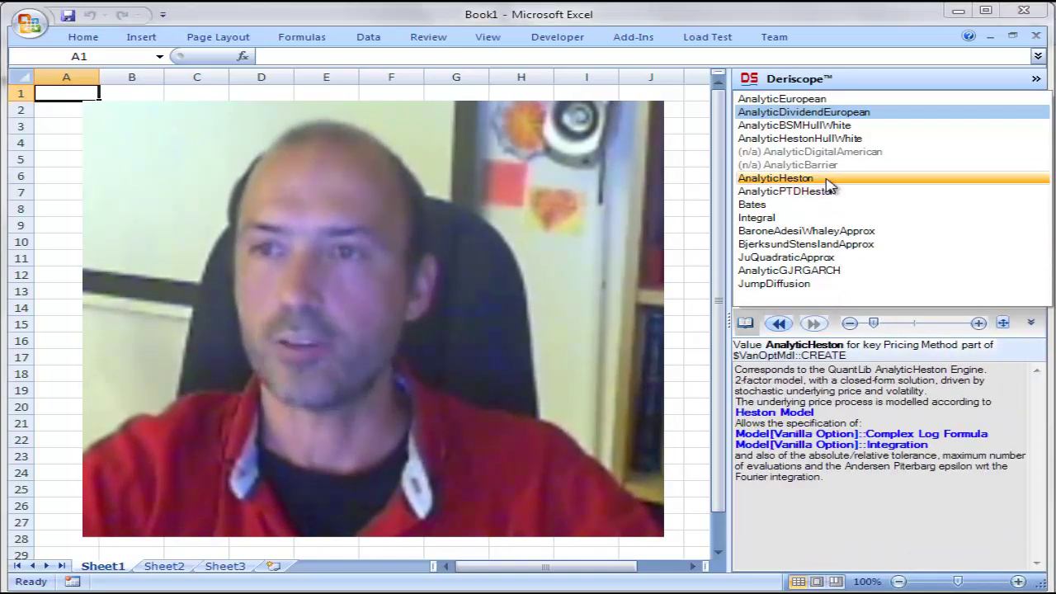
click(826, 180)
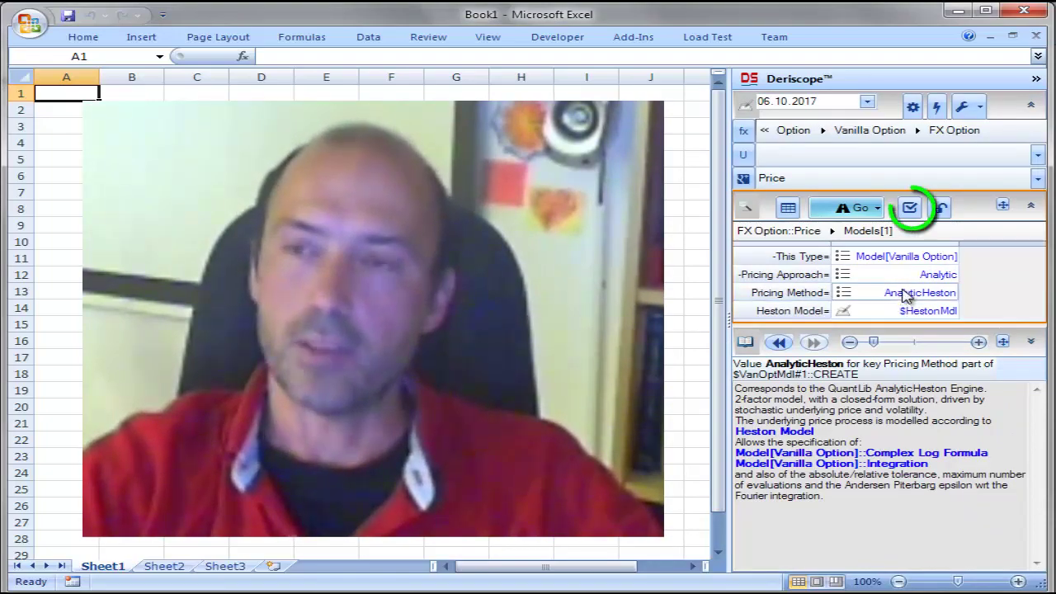
Show the model's optional parameters and look up the descriptions of Complex Log Formula and Integration.
click(909, 207)
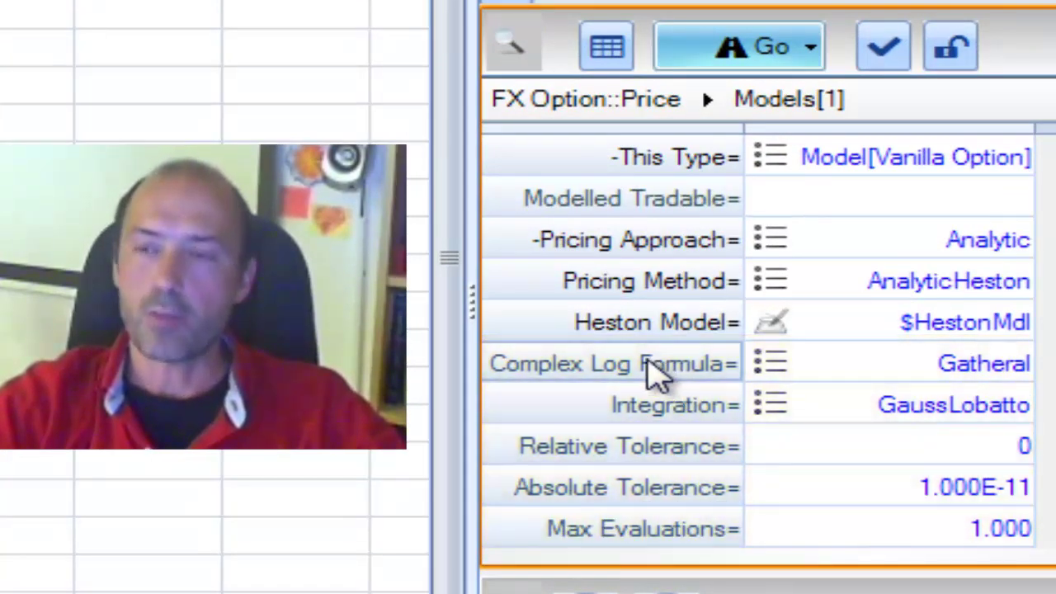
click(600, 373)
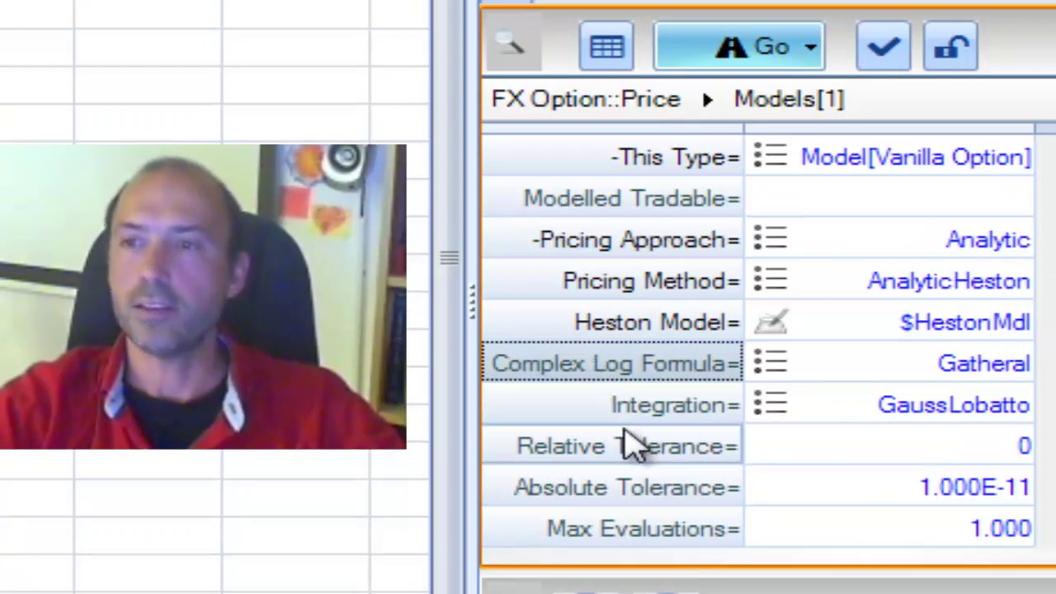
click(629, 415)
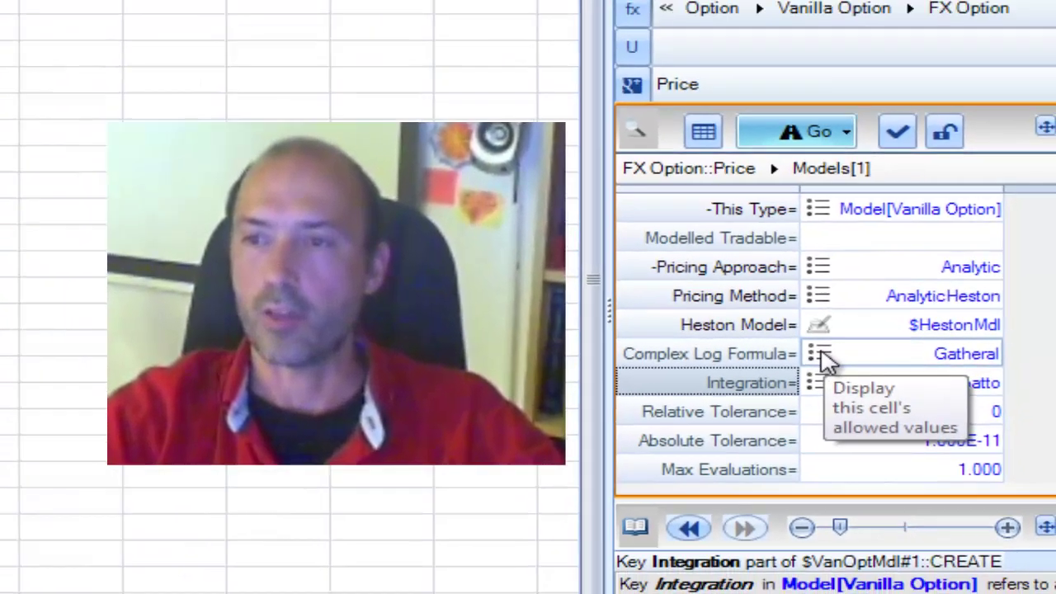
Set Complex Log Formula to Andersen Piterbarg and Integration to Simpson, and hide the remaining optional parameters.
click(821, 355)
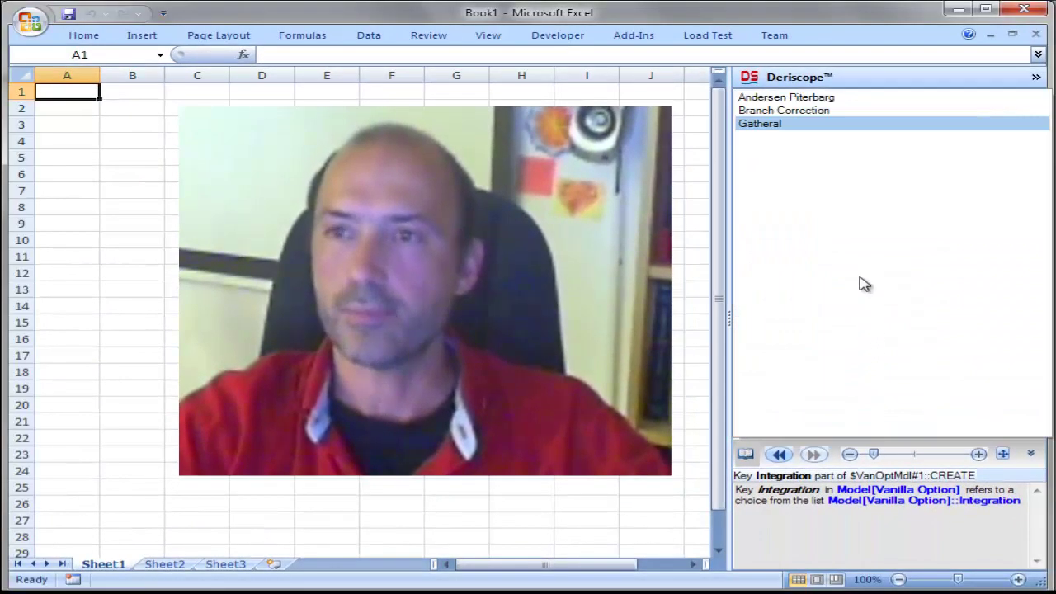
click(816, 98)
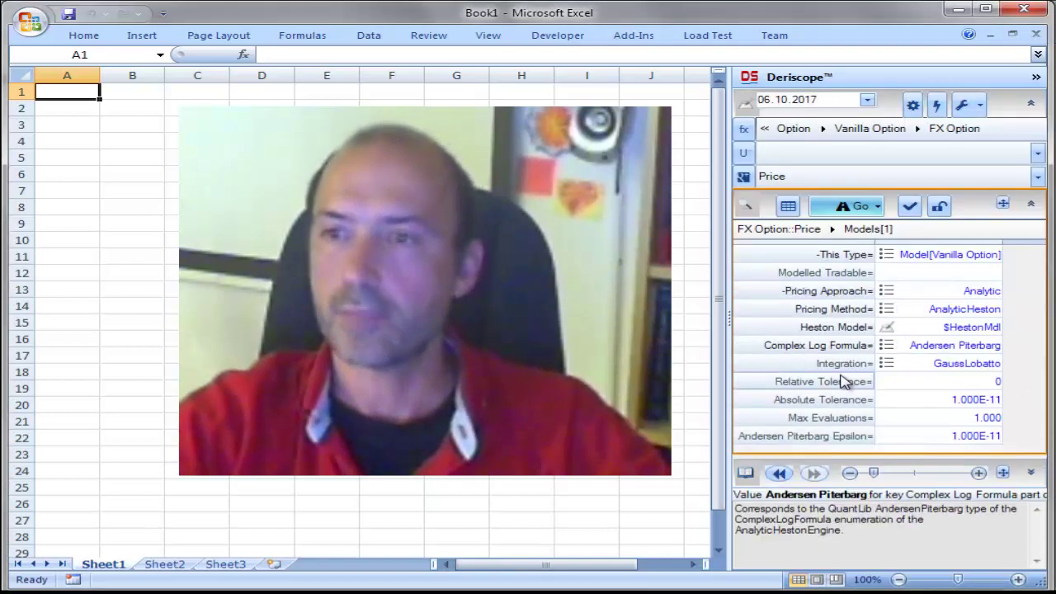
click(887, 364)
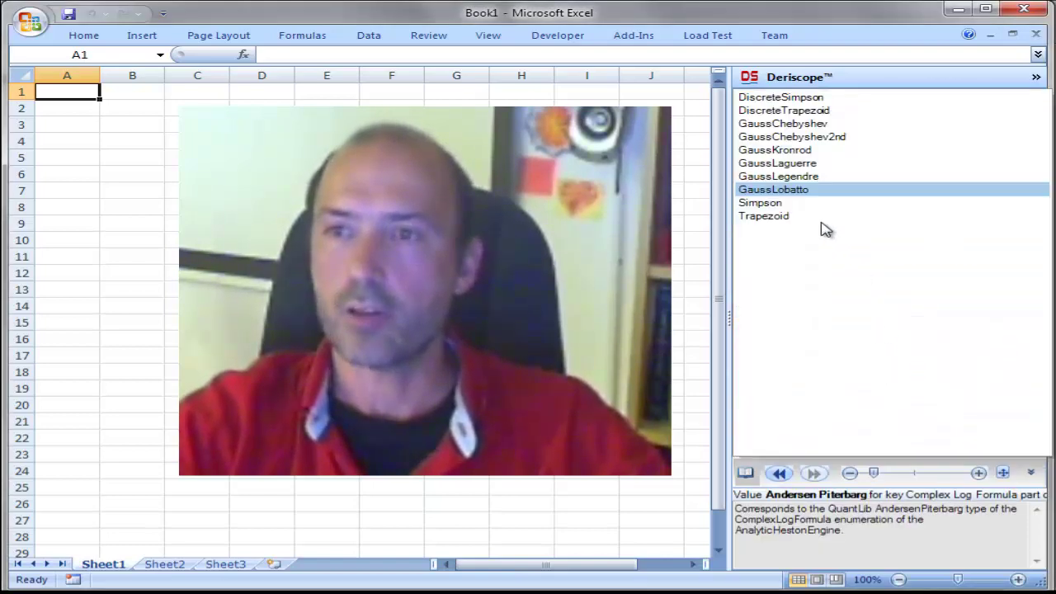
click(797, 206)
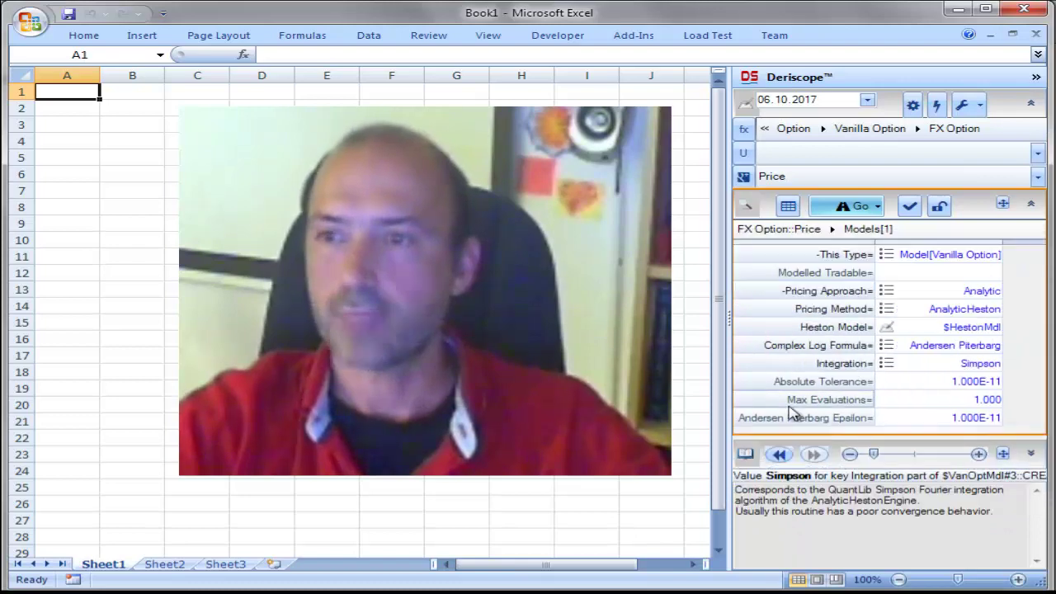
click(908, 206)
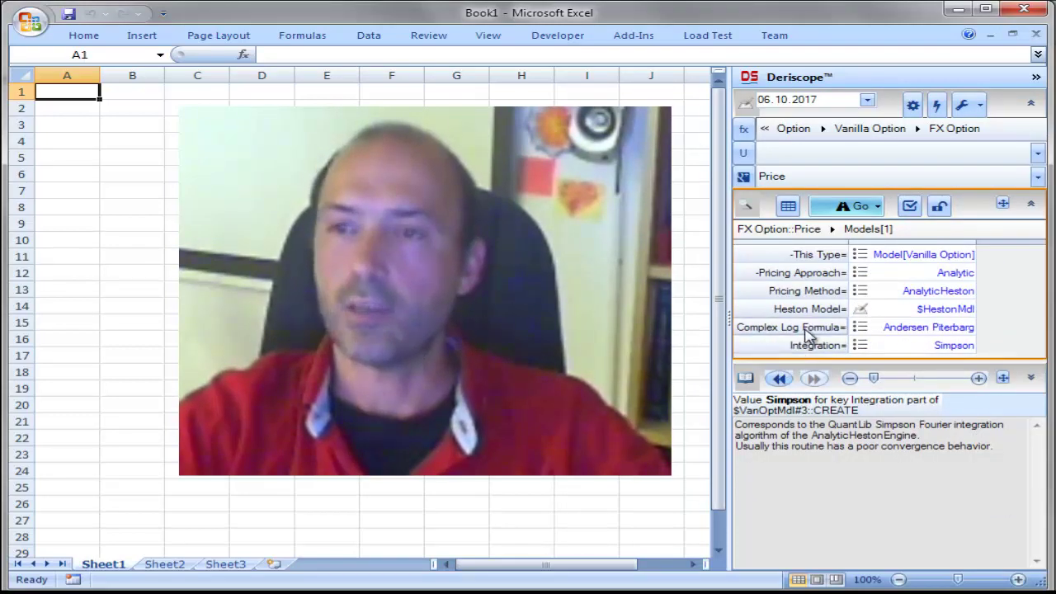
Review the Complex Log Formula and Integration entries that remain in the model's parameter grid.
drag(794, 333, 797, 348)
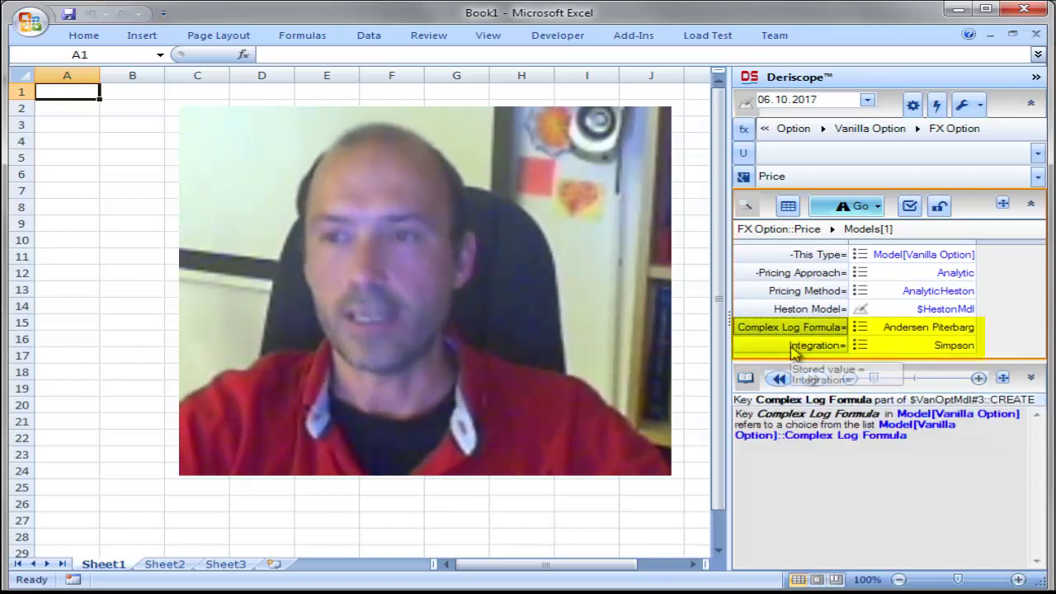
click(795, 350)
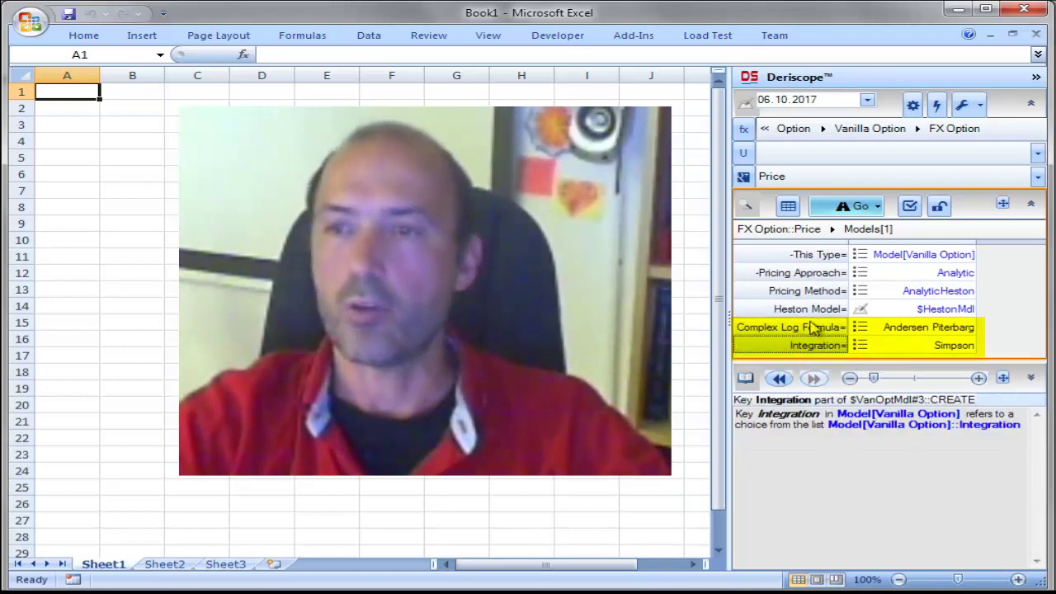
click(865, 348)
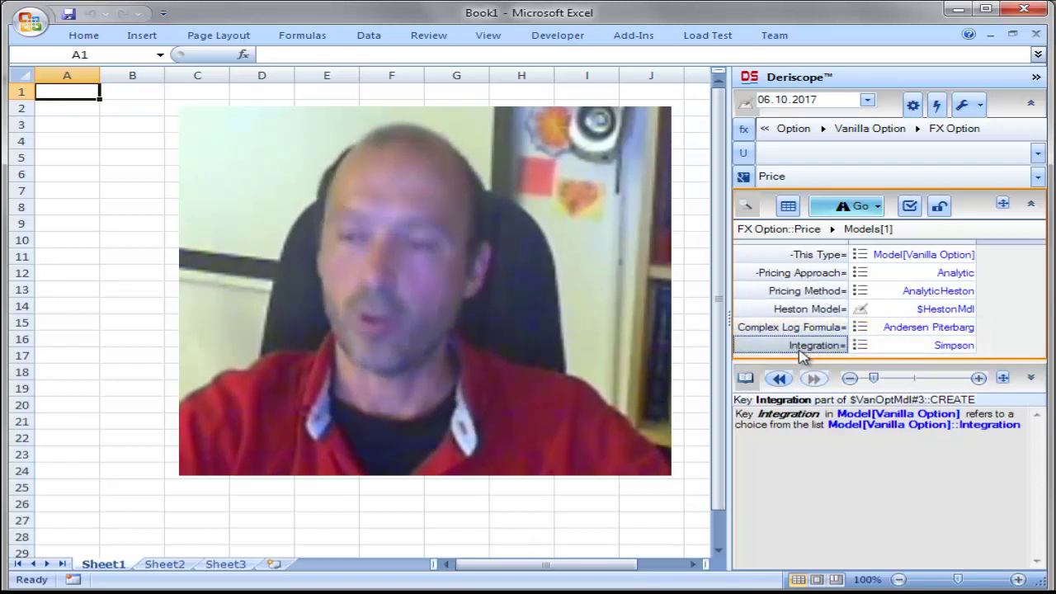
drag(897, 342, 911, 334)
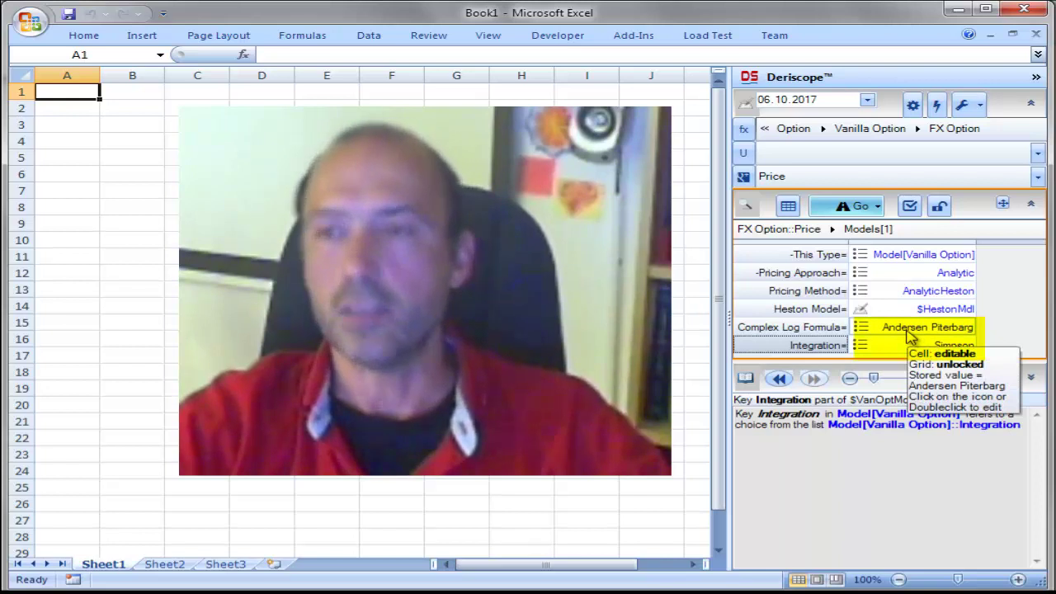
click(915, 339)
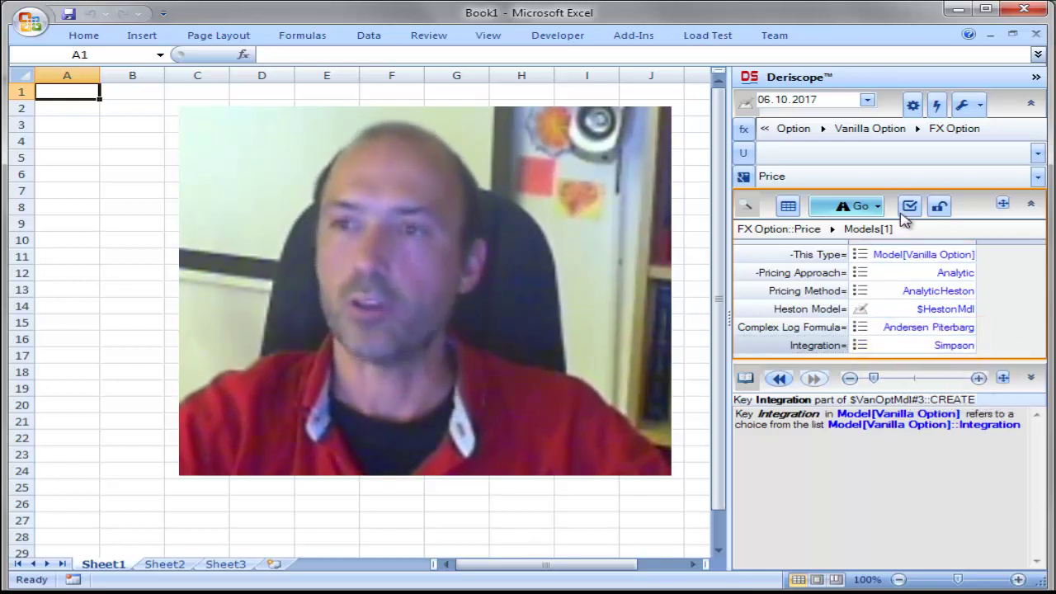
Create a demo workbook from the configured FX Option Price function.
click(870, 206)
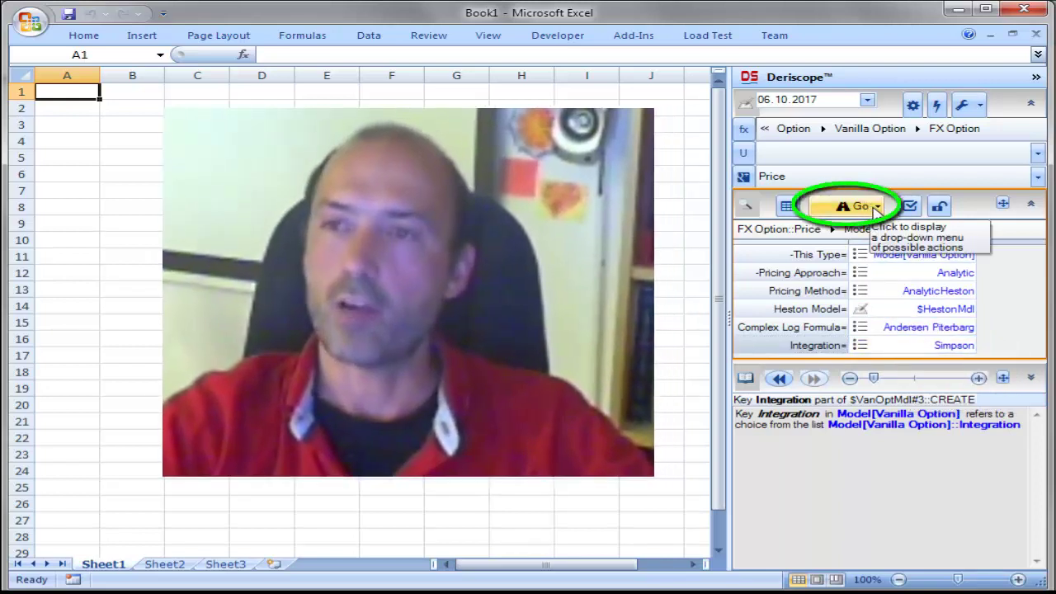
click(876, 207)
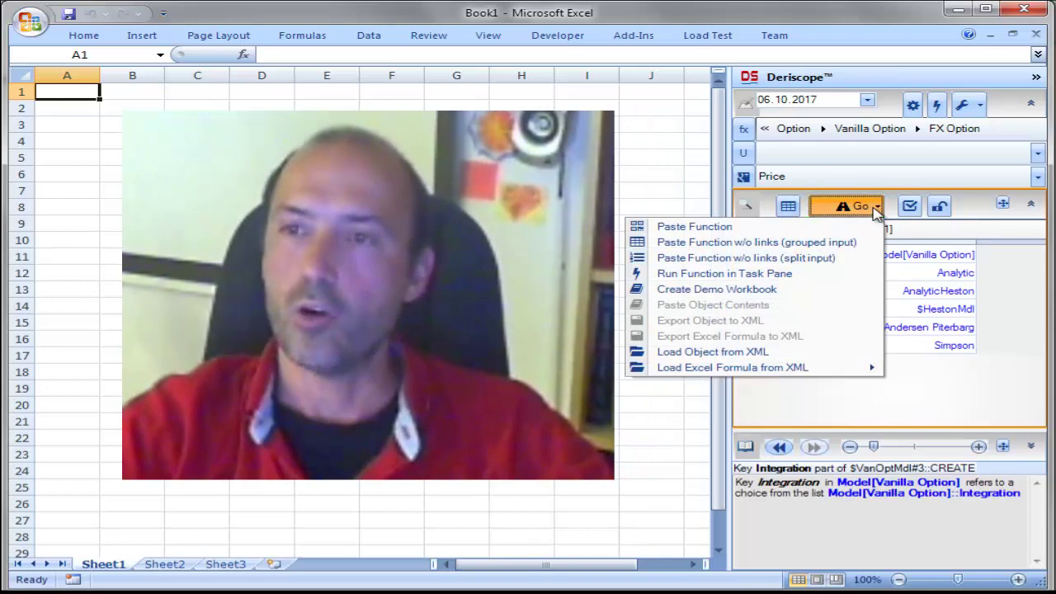
click(779, 291)
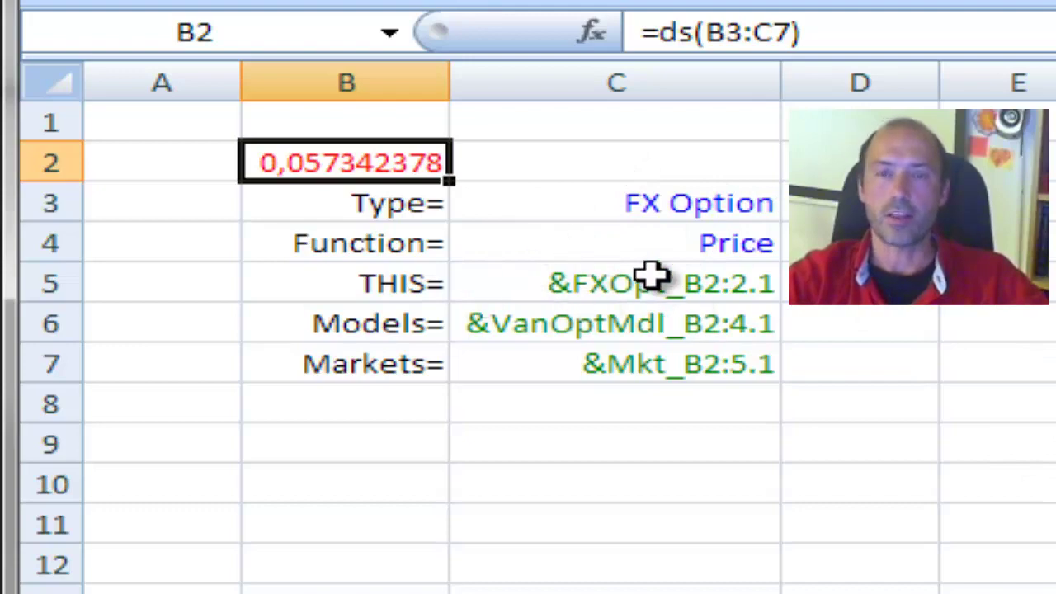
Trace the THIS input in C5 to its source object in B2 of the Tradable sheet, and return to the Output sheet.
click(686, 288)
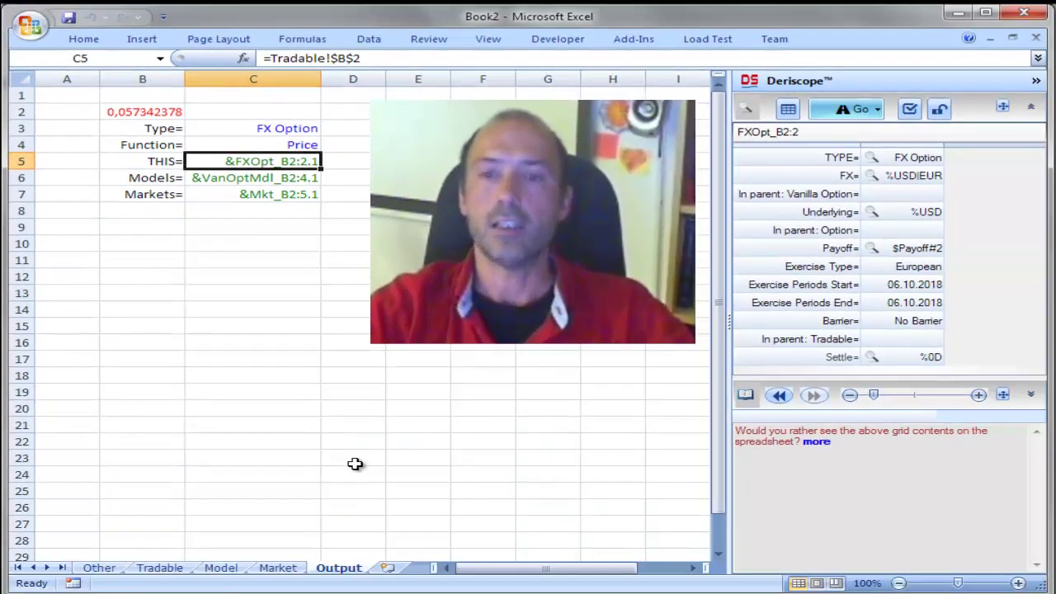
click(173, 572)
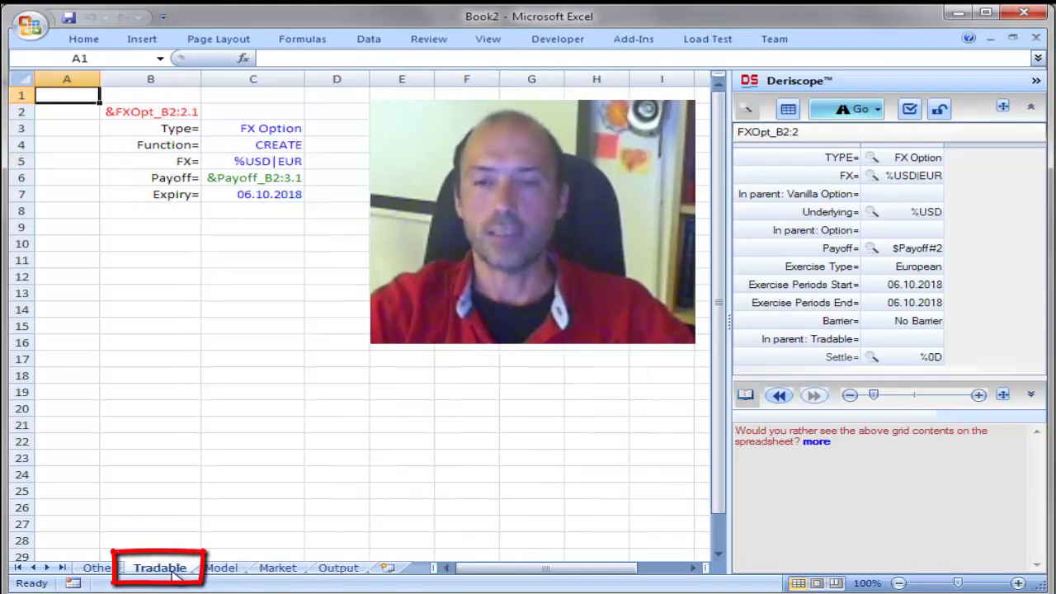
click(175, 114)
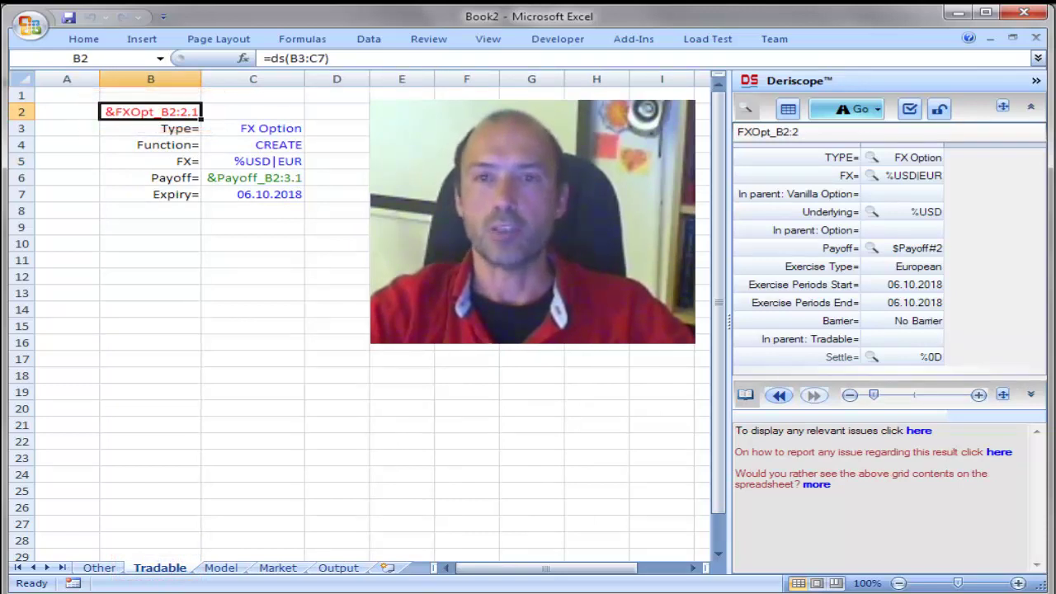
click(334, 568)
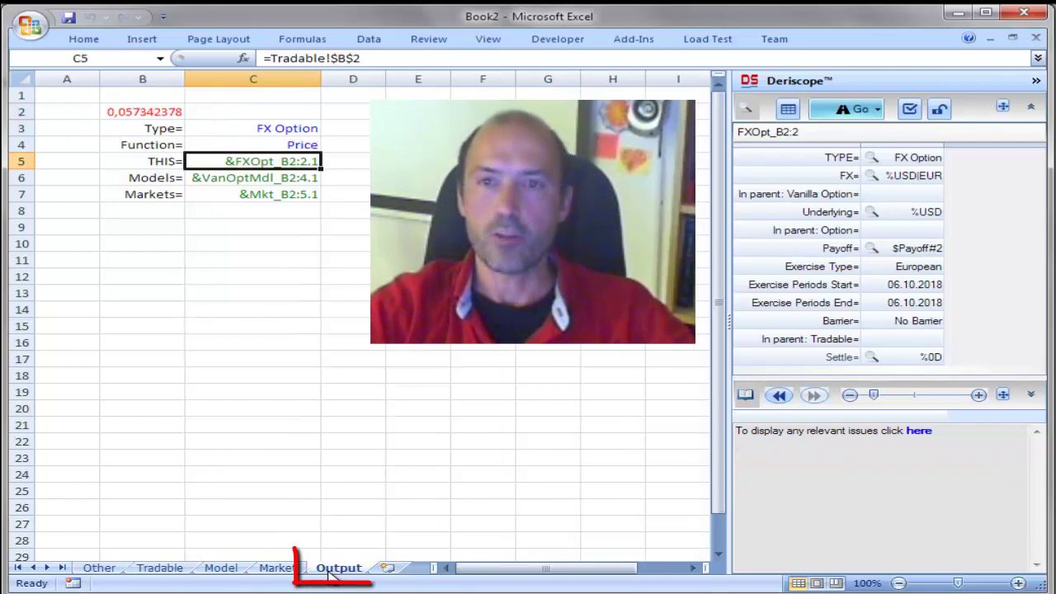
Trace the Models input in C6 to its source object in B2 of the Model sheet, and return to the Output sheet.
click(281, 180)
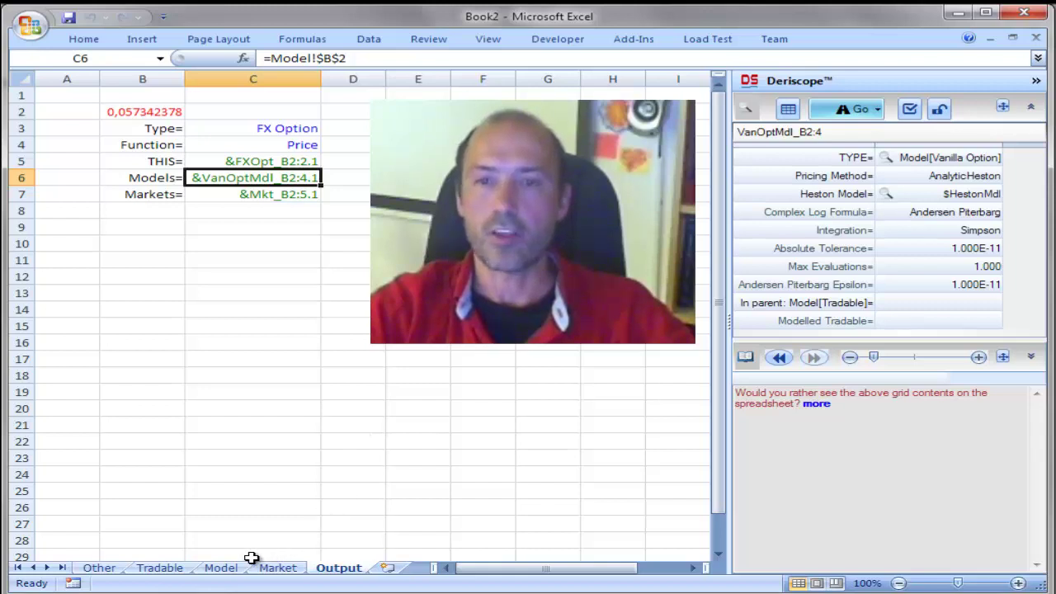
click(221, 568)
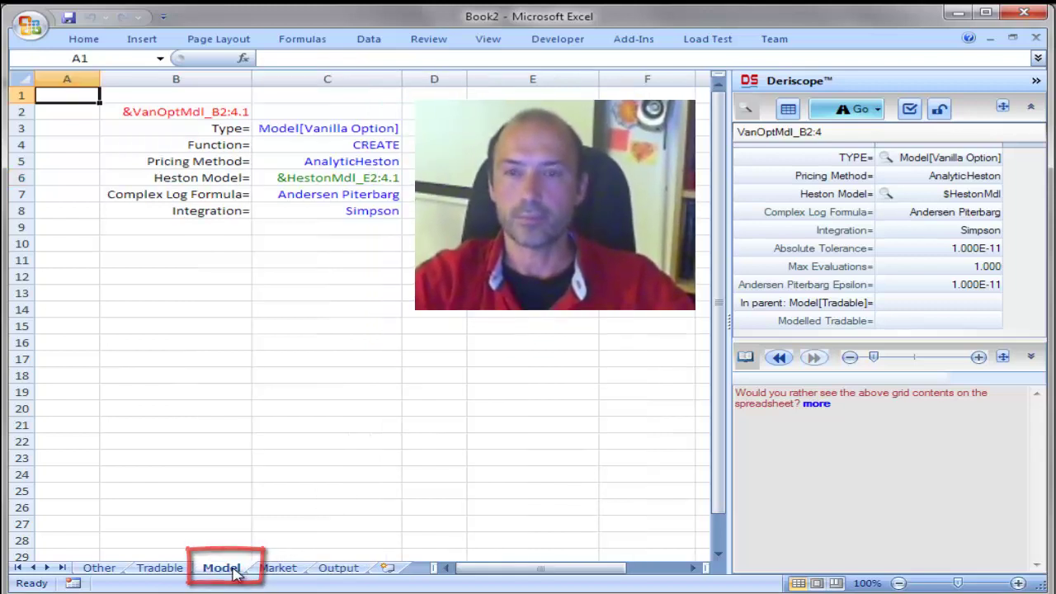
click(212, 111)
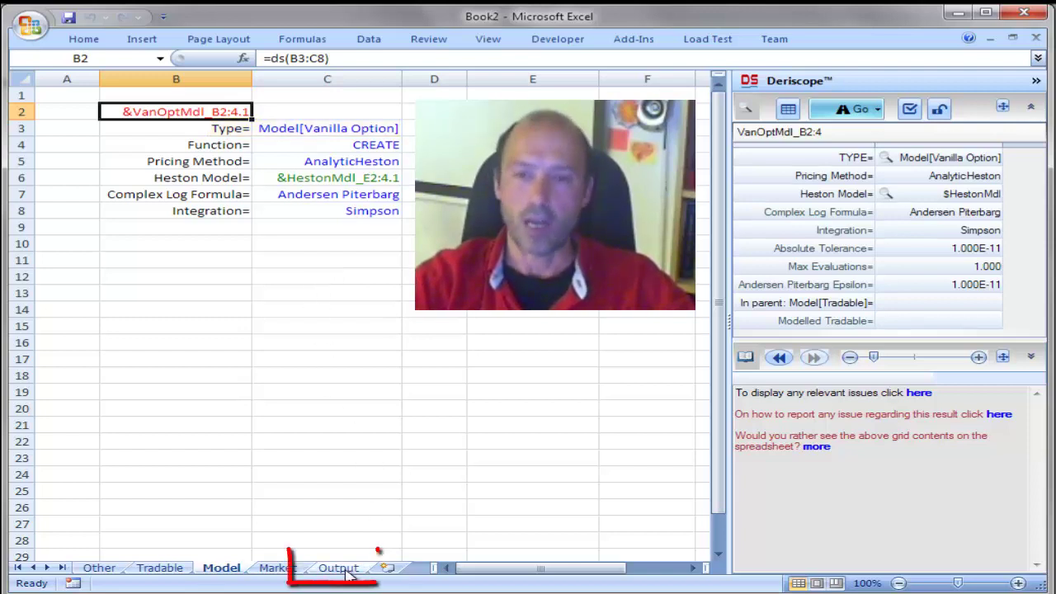
click(346, 571)
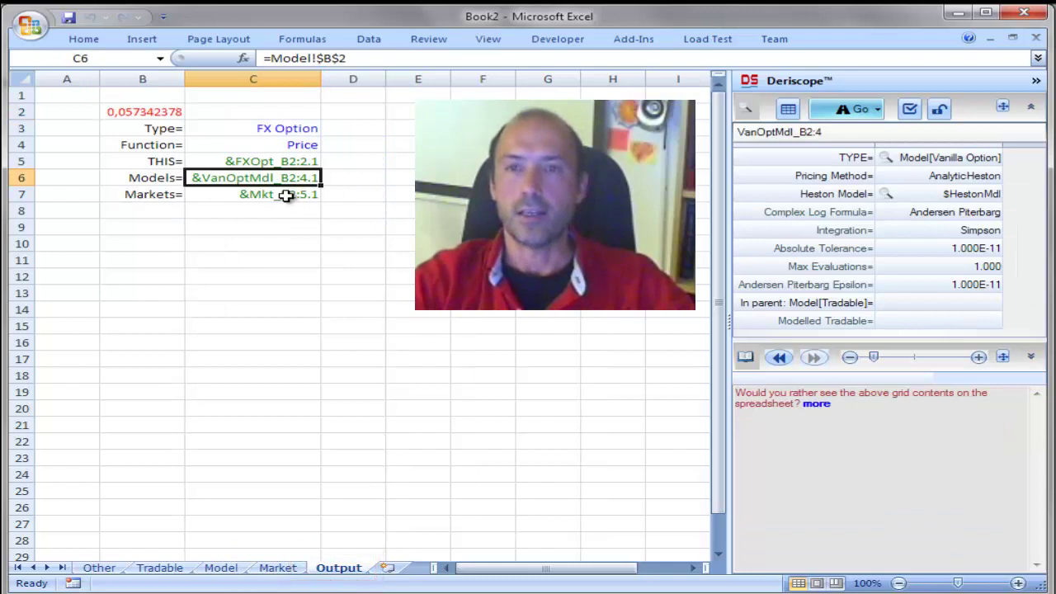
Trace the Markets input in C7 of the Output sheet to its source object in B2 of the Market sheet.
click(285, 196)
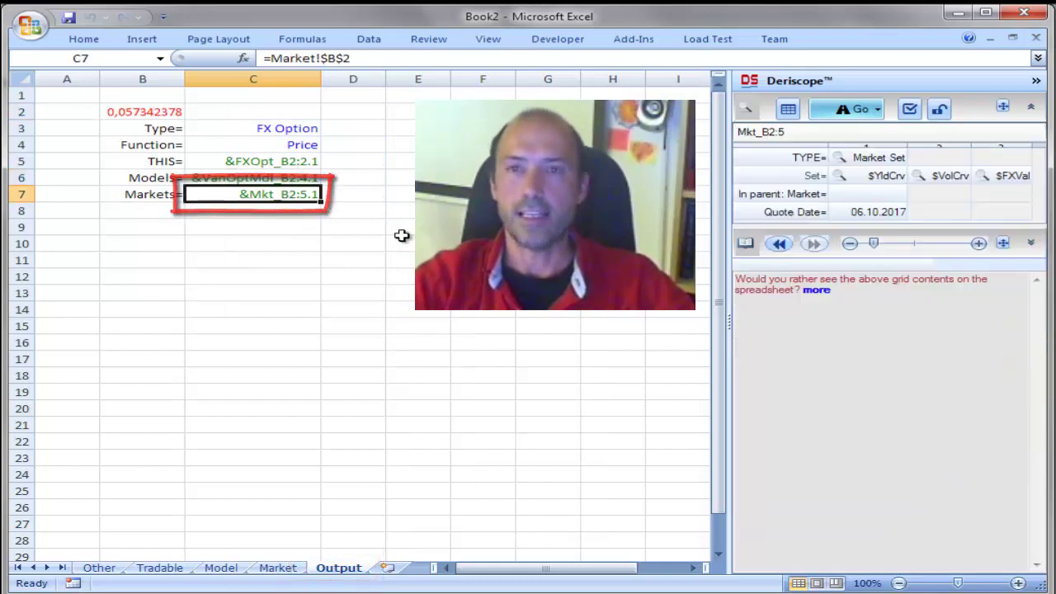
click(279, 571)
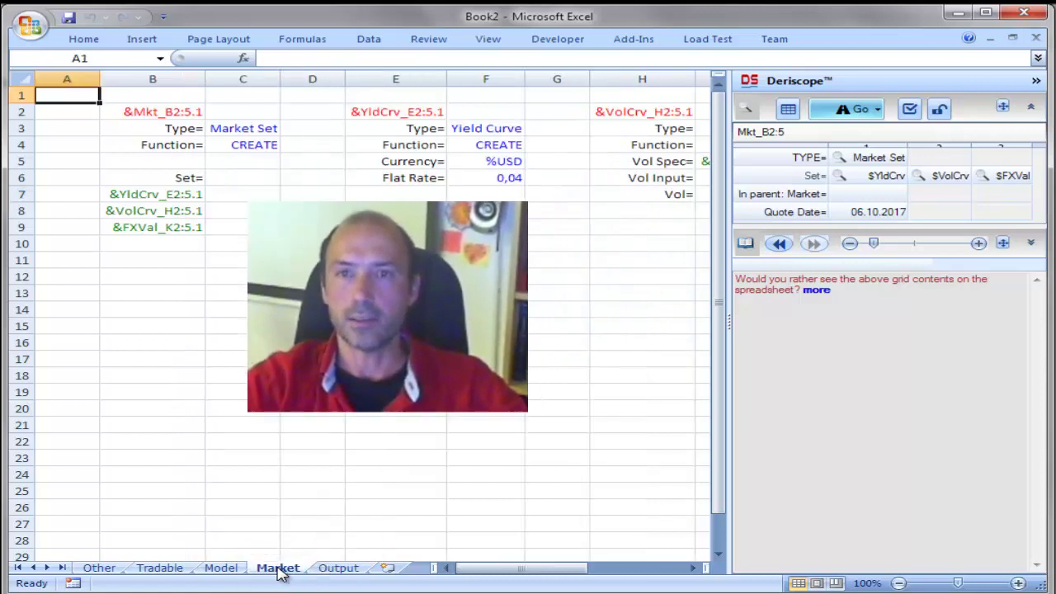
click(189, 111)
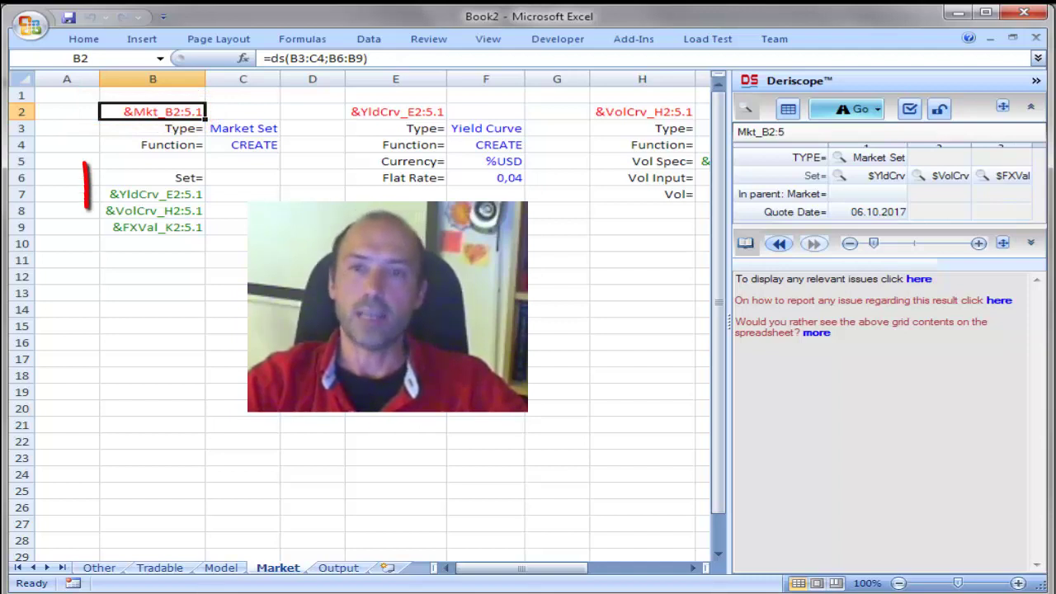
Inspect the yield curve, volatility curve and FX value objects that the market set references in B7 to B9.
click(181, 193)
click(177, 214)
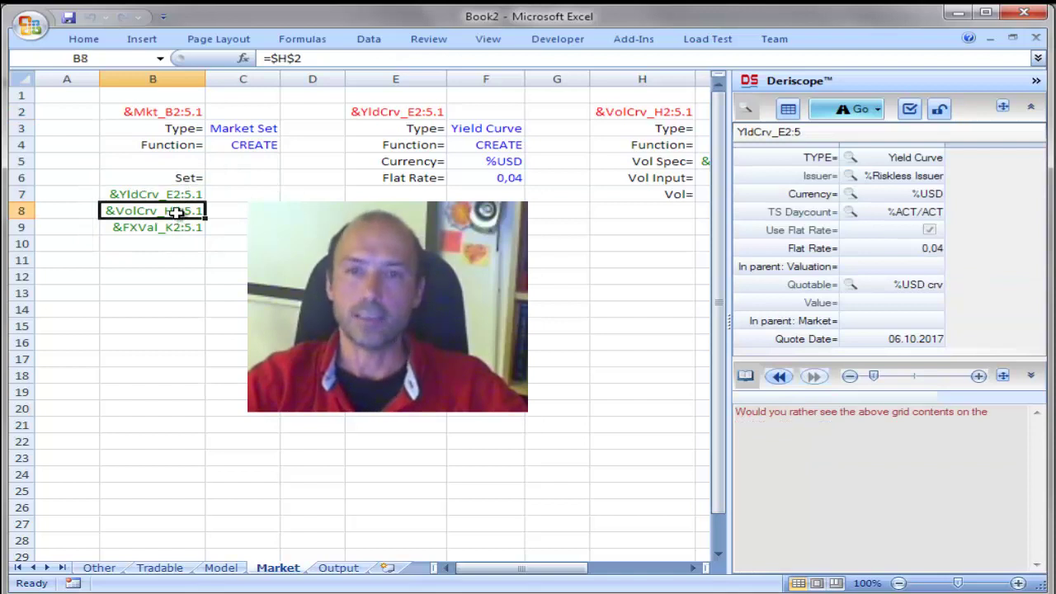
click(178, 230)
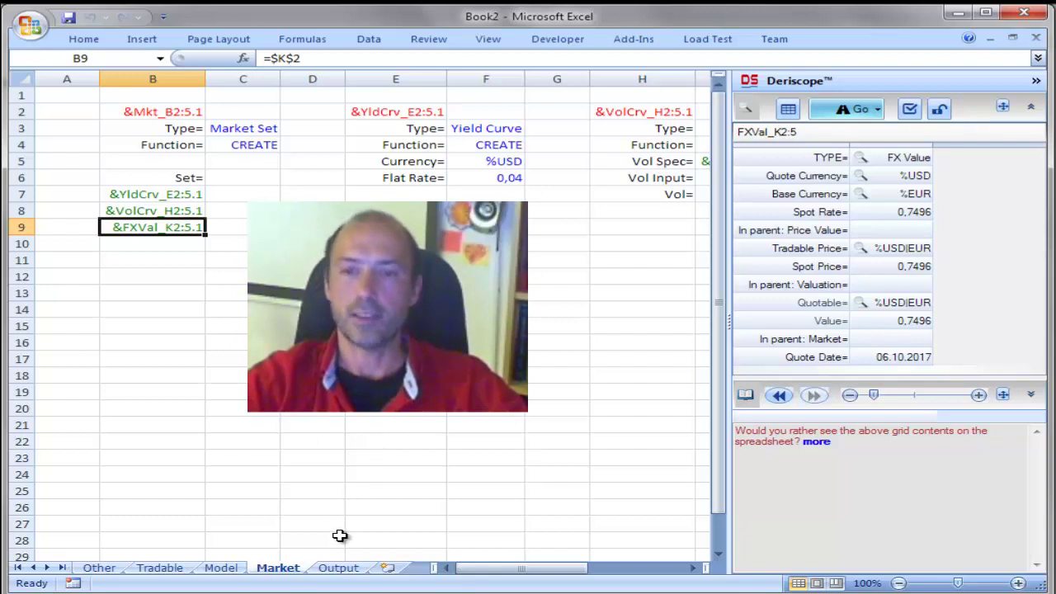
Review the Complex Log Formula and Integration keys in B7 and B8 of the Model sheet.
click(221, 568)
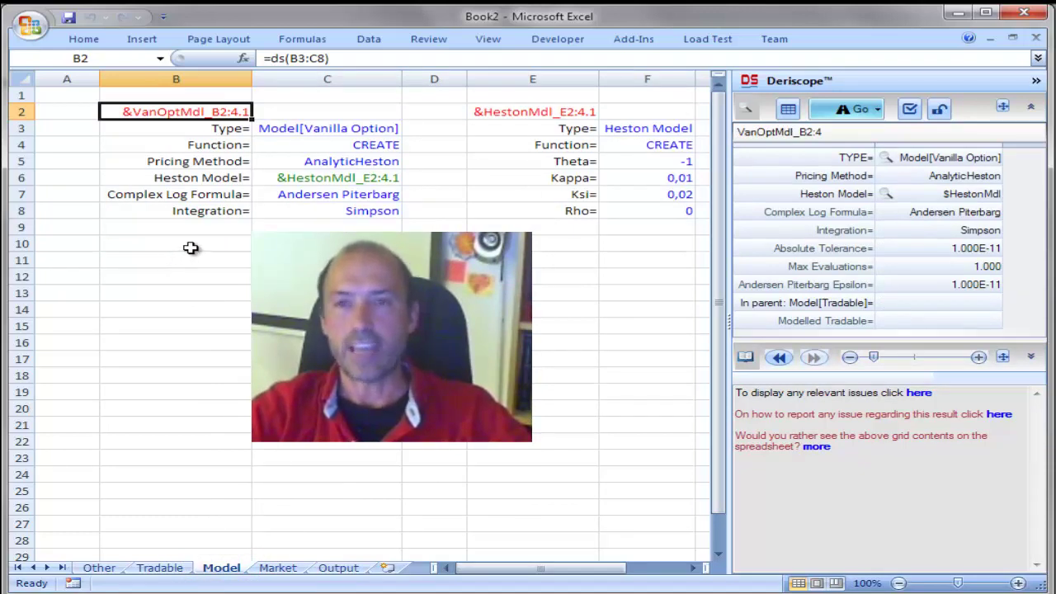
click(212, 196)
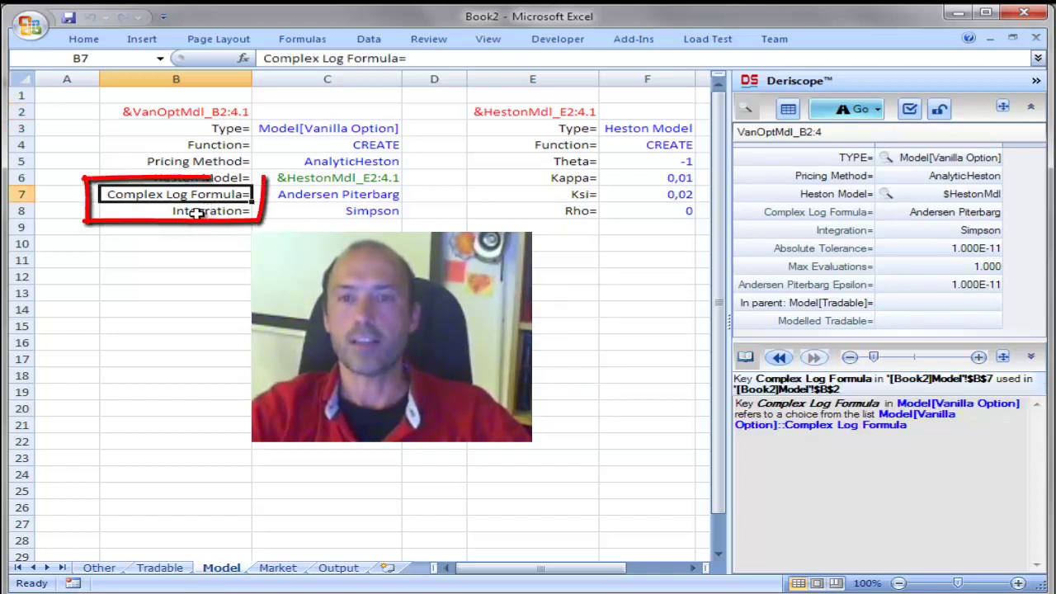
click(198, 212)
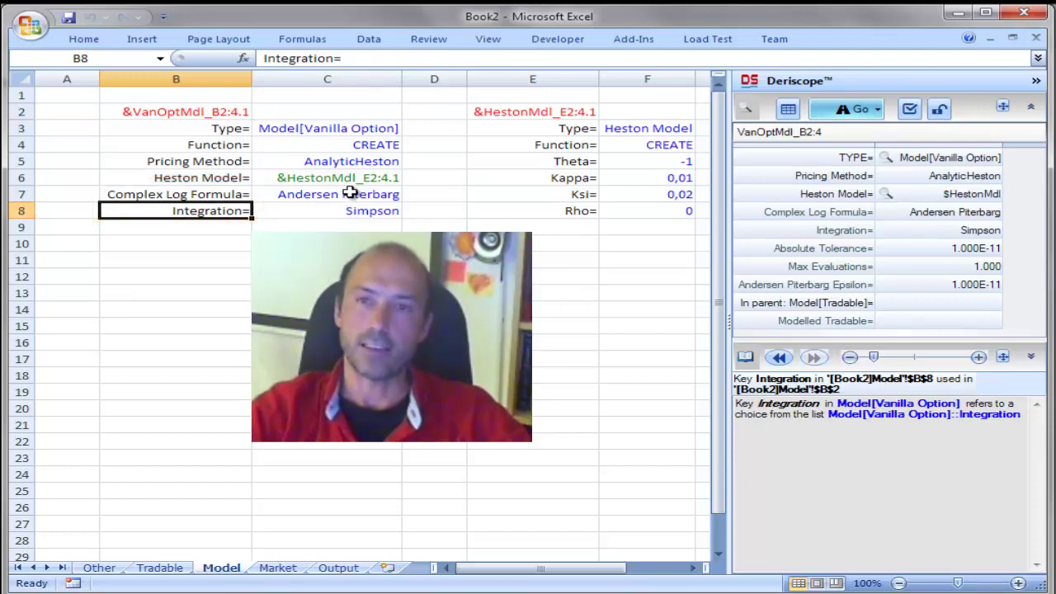
Copy the validation values of C7:C8 on the Model sheet and paste the lists of allowed choices starting at B11.
drag(351, 192, 349, 208)
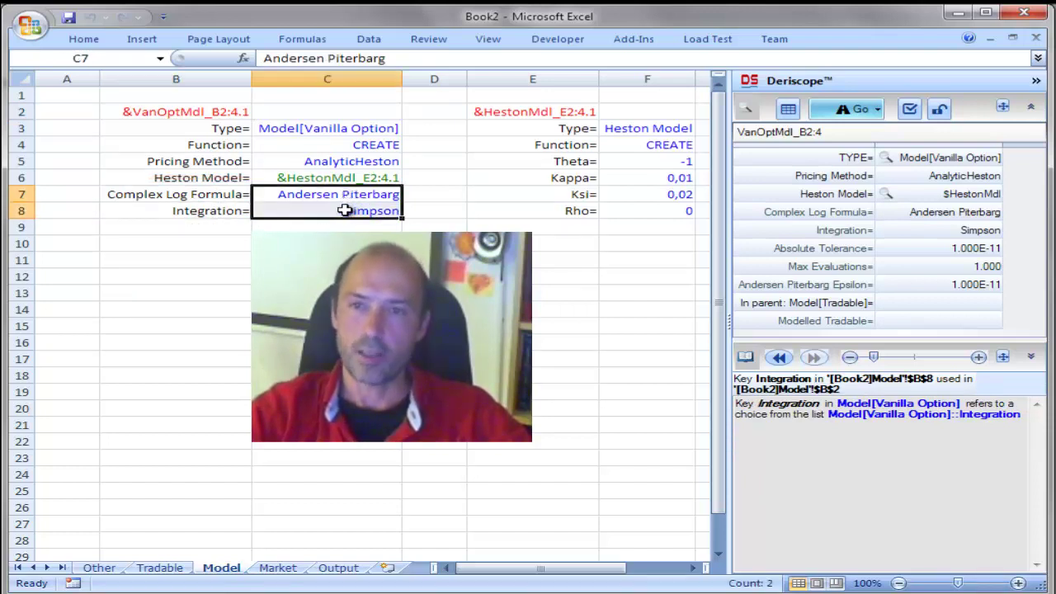
right_click(345, 211)
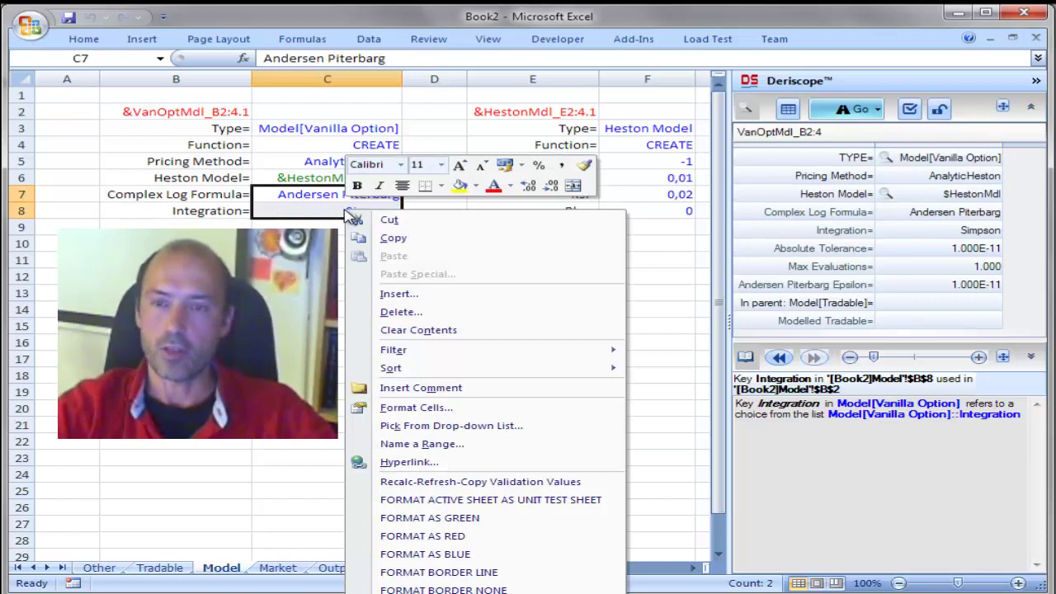
click(603, 484)
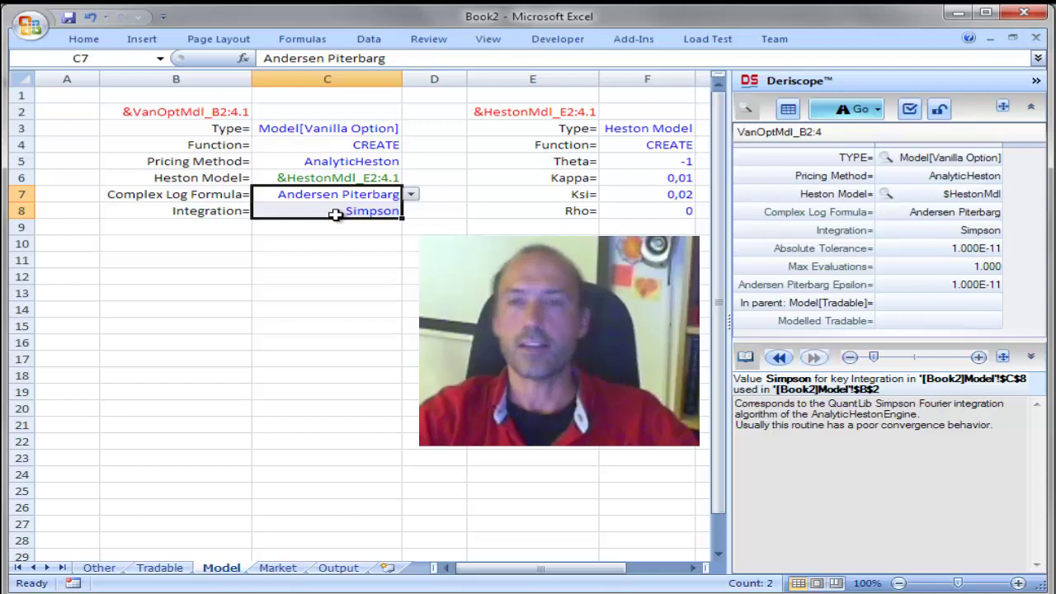
click(221, 261)
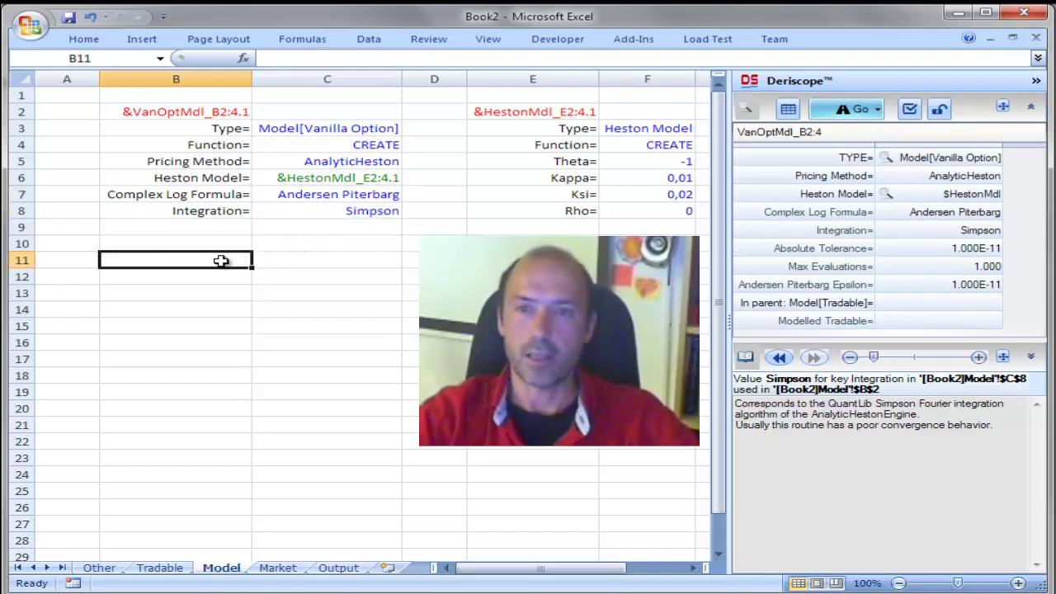
right_click(221, 260)
click(272, 308)
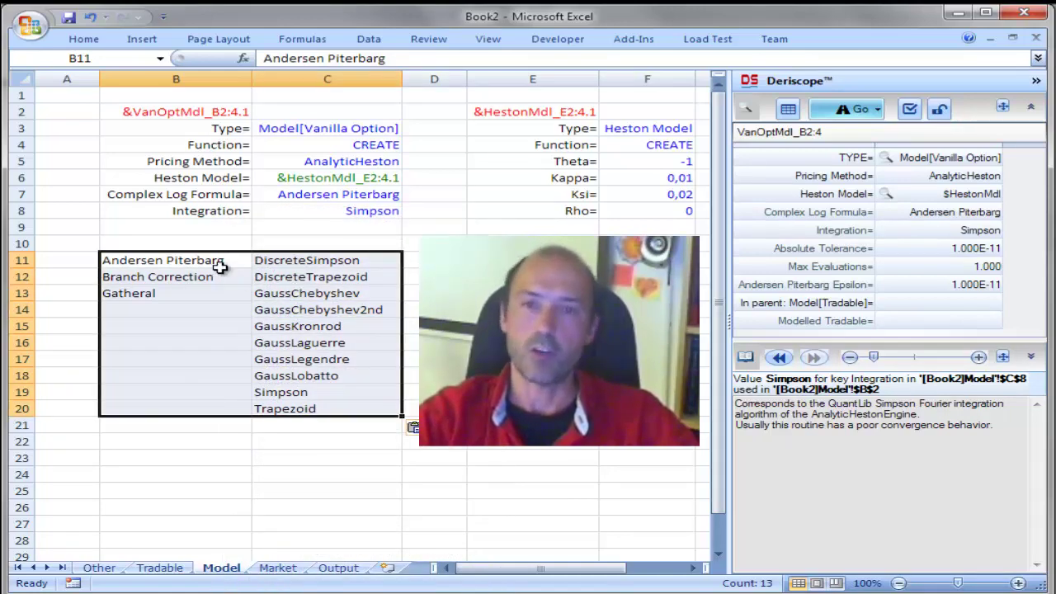
Copy the log formula choices in B11:B13 and paste them transposed as a row of headings starting at D10.
drag(217, 261, 212, 298)
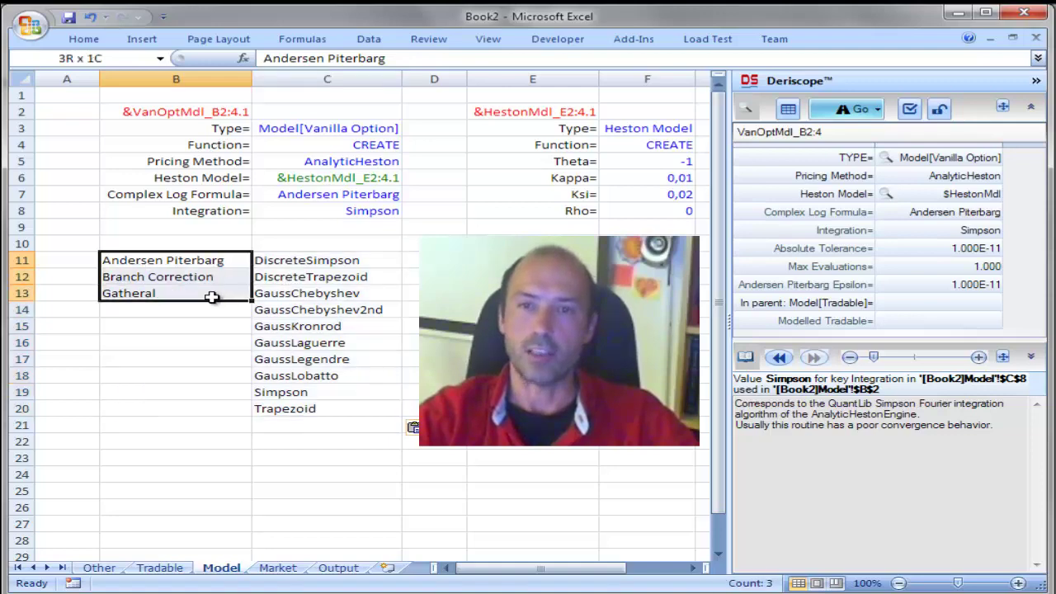
right_click(201, 274)
click(239, 302)
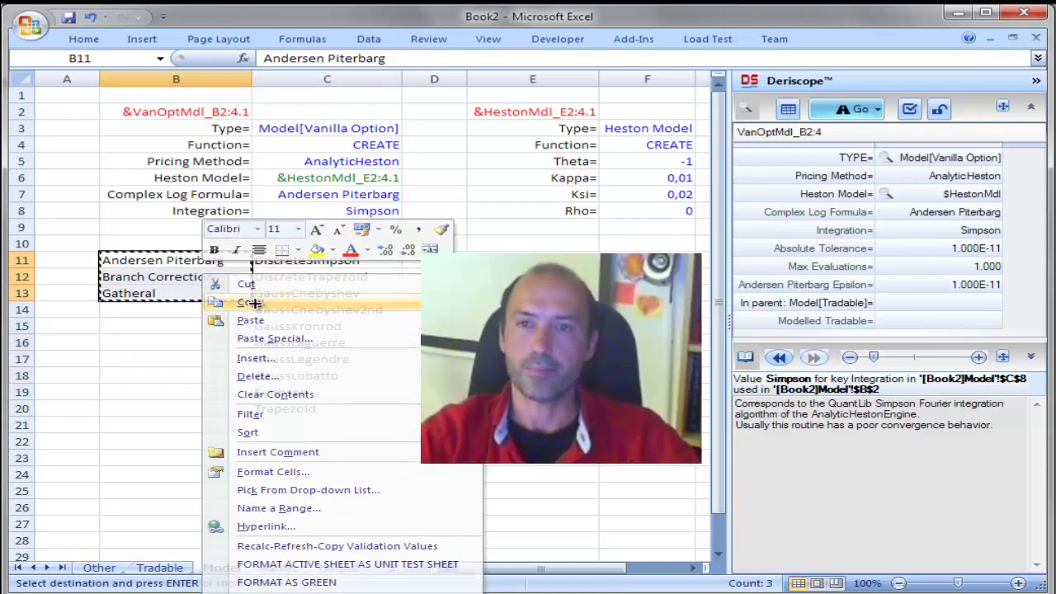
click(433, 248)
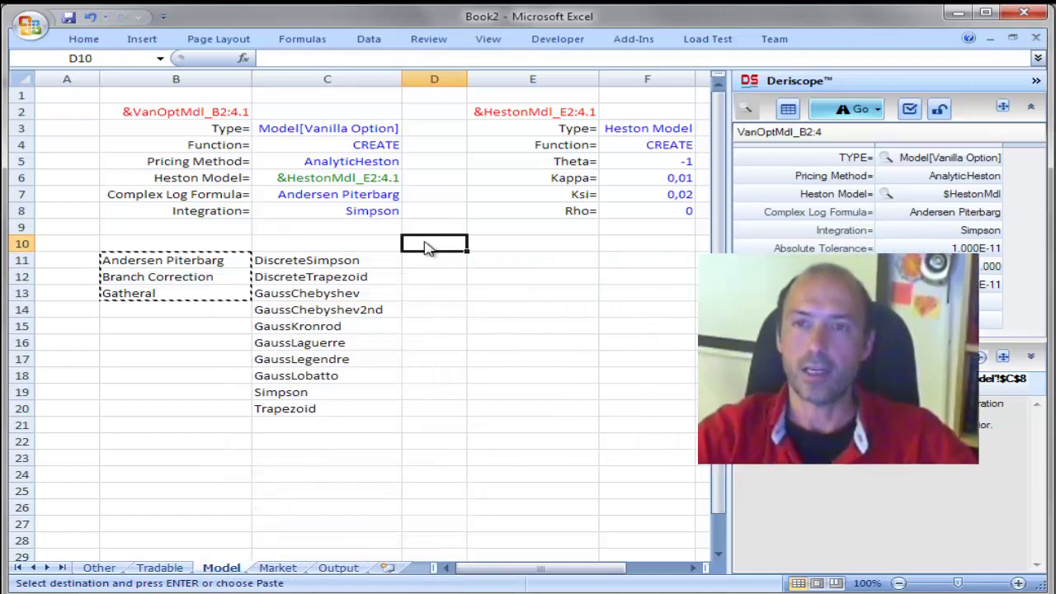
right_click(420, 244)
click(484, 306)
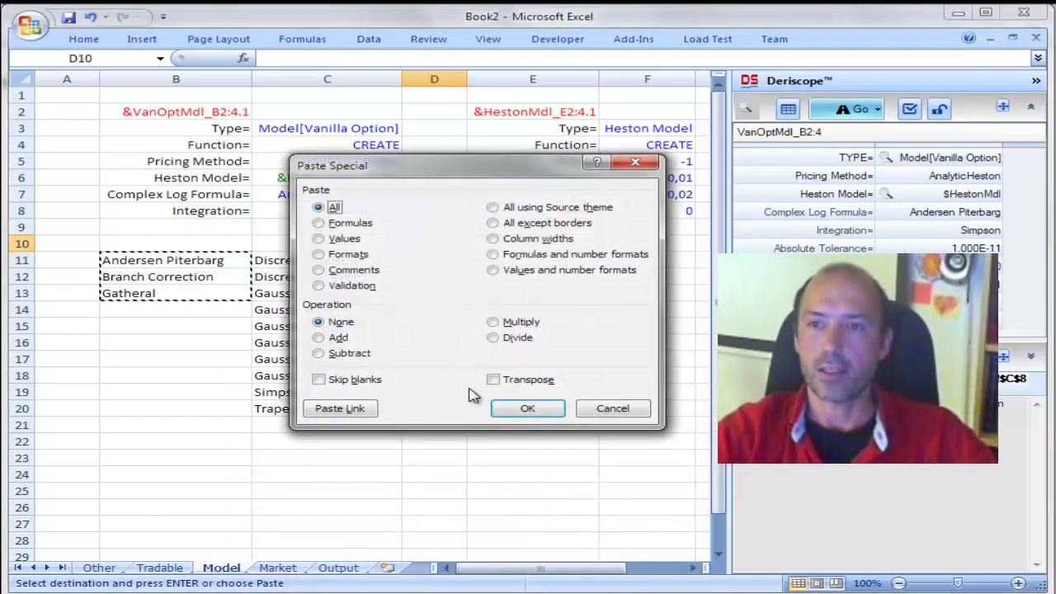
click(547, 380)
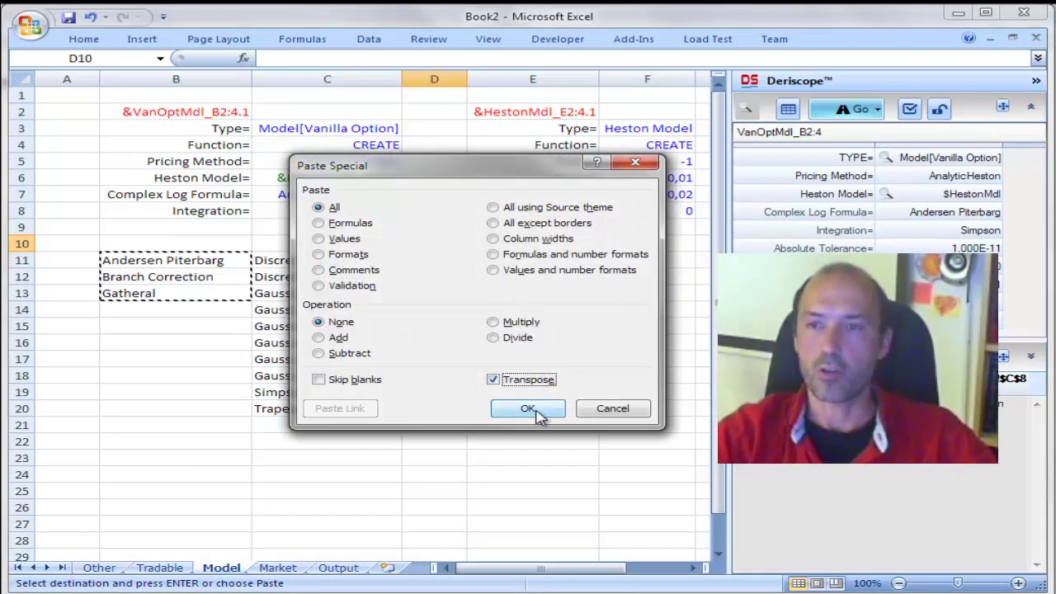
click(528, 409)
Delete cells B9:B22 and shift the remaining cells left so the integration choices become the row labels.
drag(176, 227, 189, 446)
right_click(142, 364)
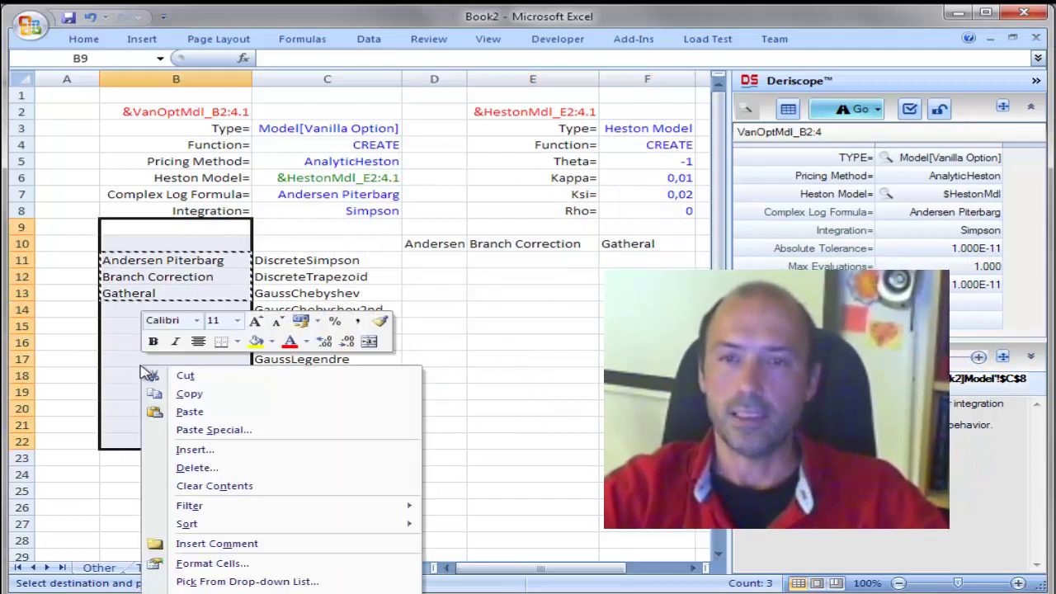
click(247, 468)
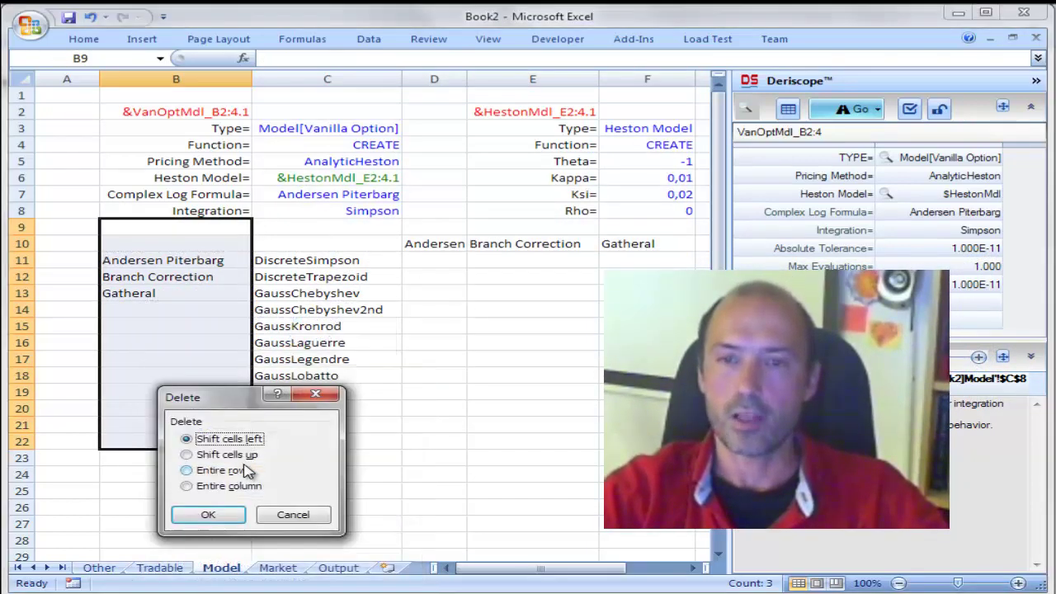
click(227, 515)
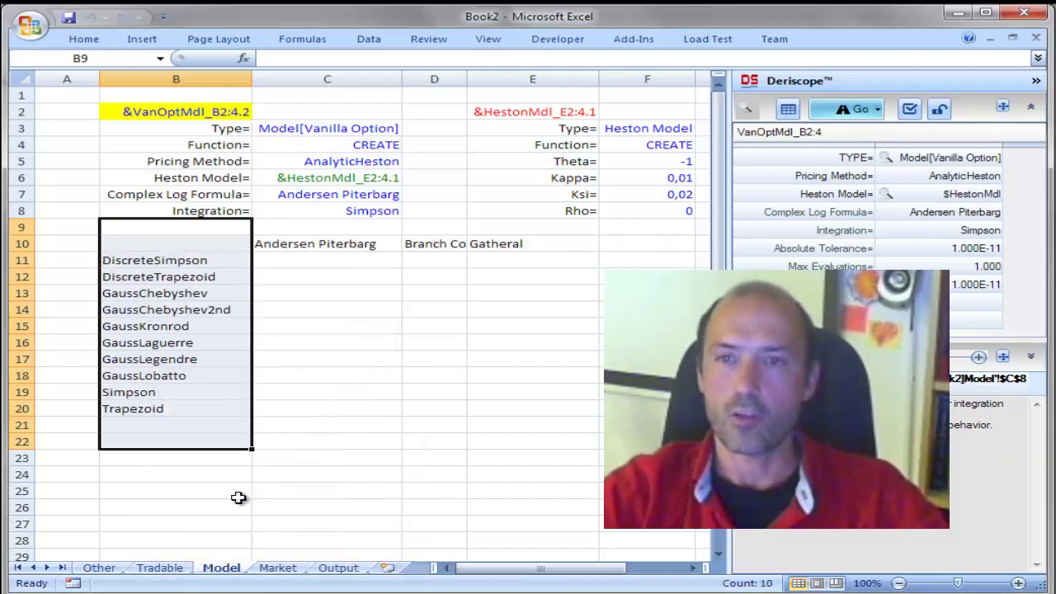
Examine the empty grid C11:E20 between the integration and log formula labels, and the base model object in B2.
click(356, 360)
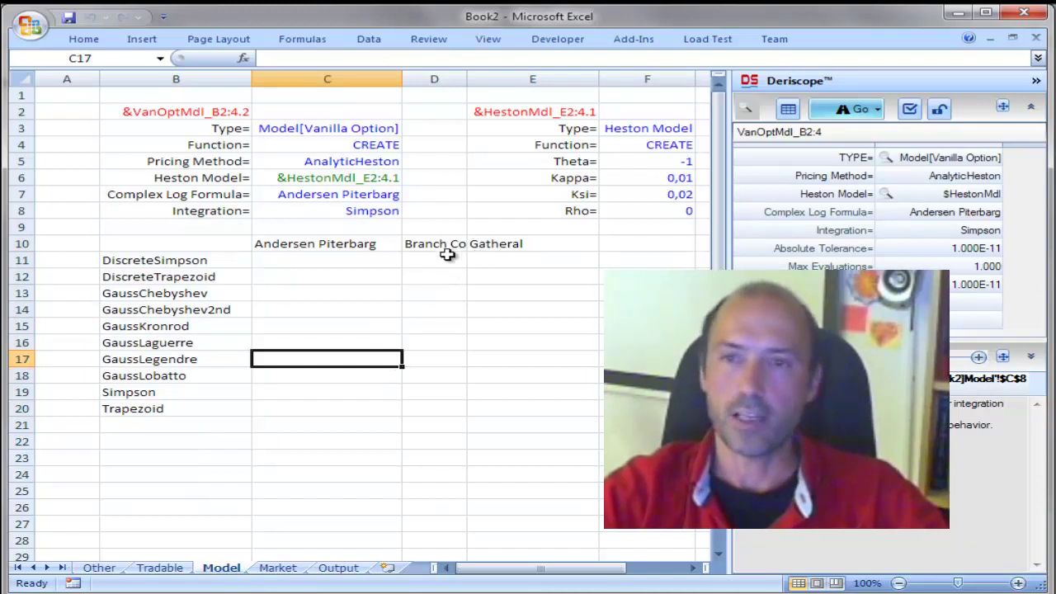
drag(324, 263, 484, 404)
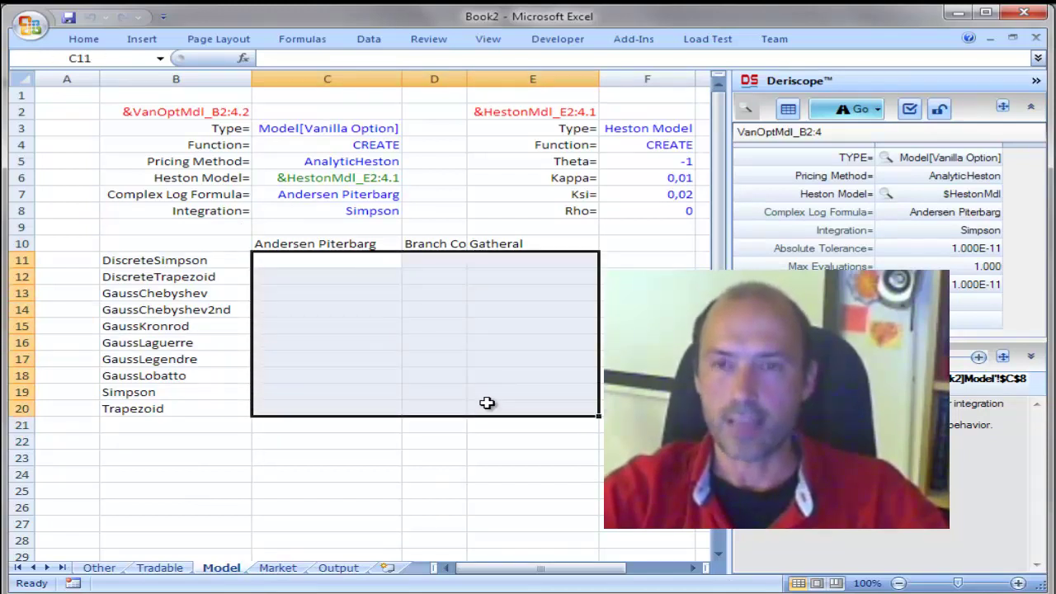
click(320, 262)
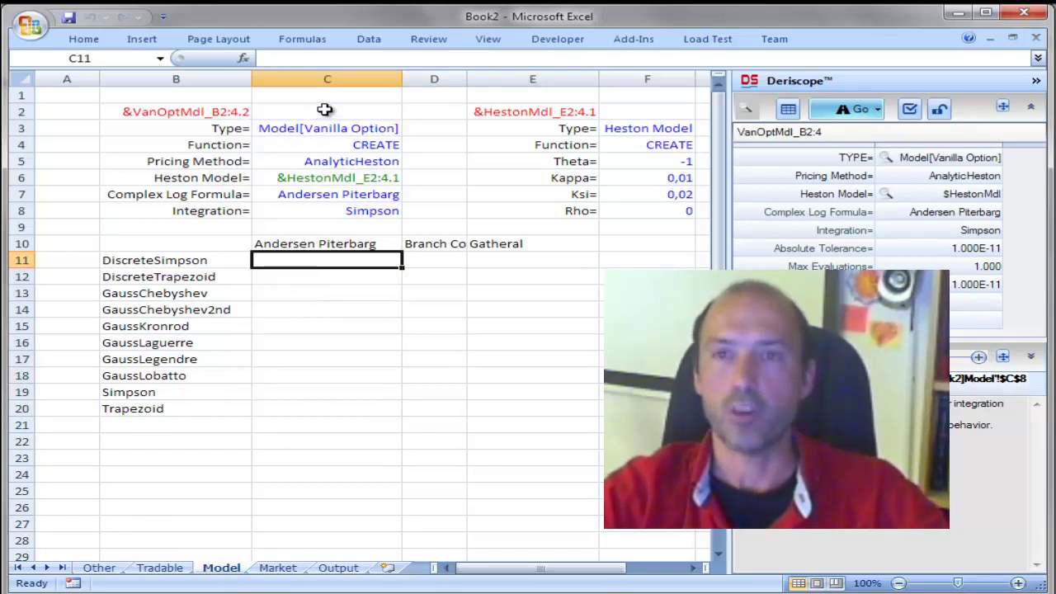
click(248, 111)
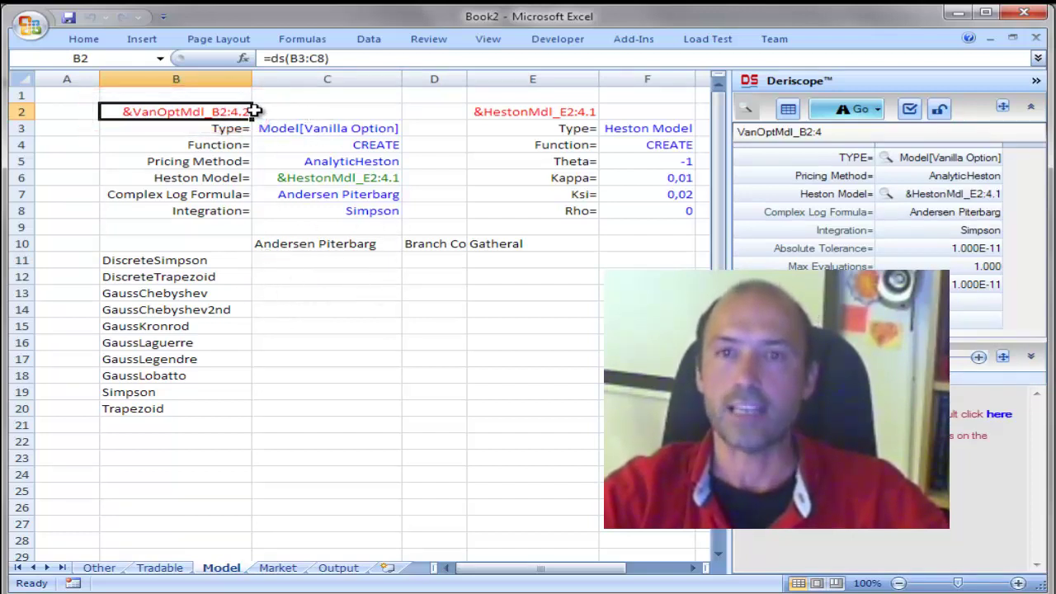
click(293, 261)
drag(304, 264, 328, 294)
drag(455, 321, 493, 408)
Start a Deriscope ds formula in C11 that performs "clone" on the base model, referenced absolutely as $B$2.
click(339, 264)
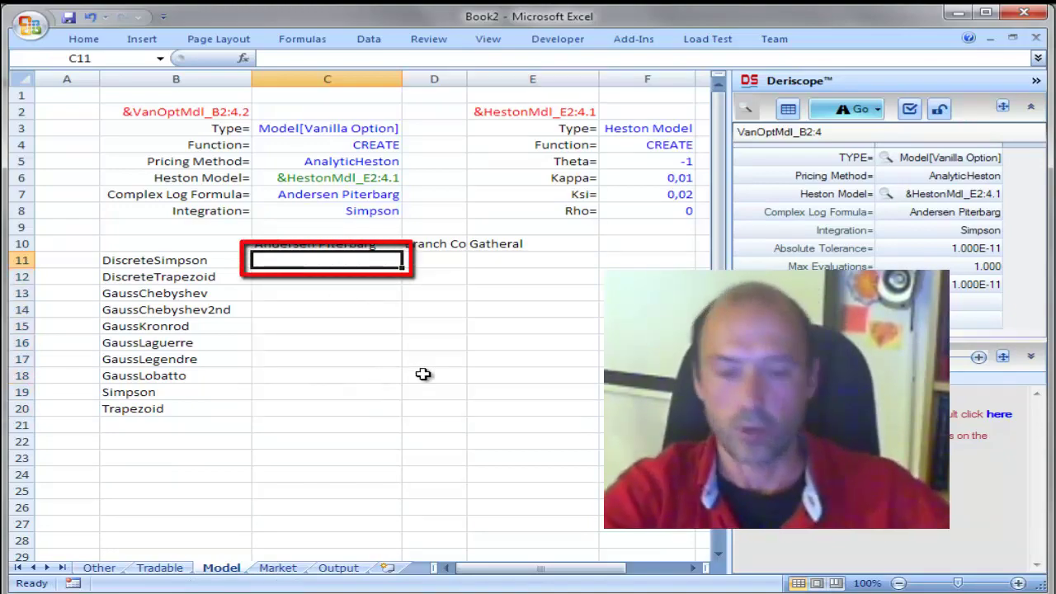
text(=ds)
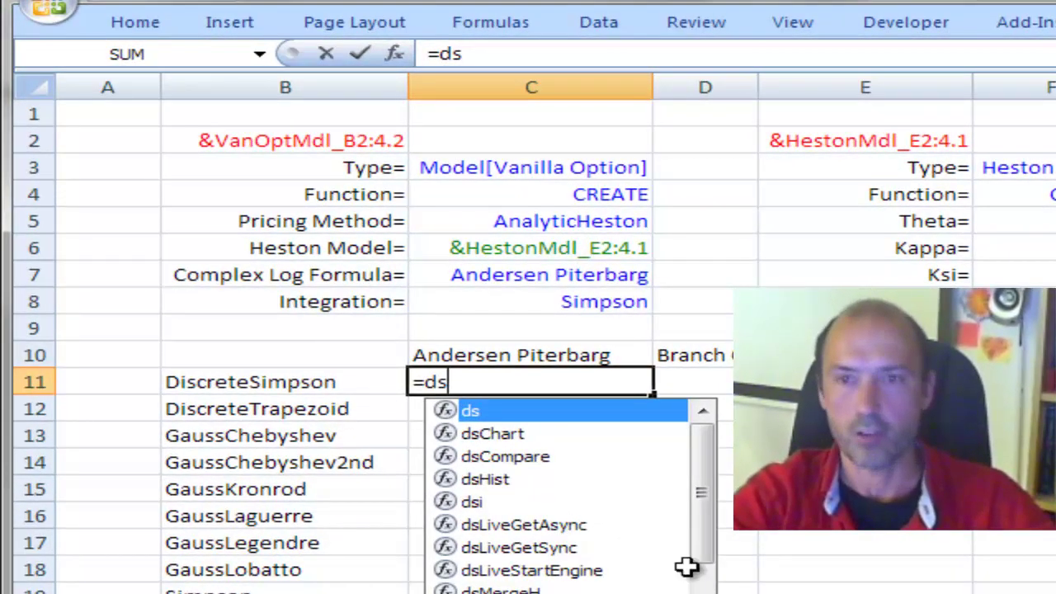
text(("cl)
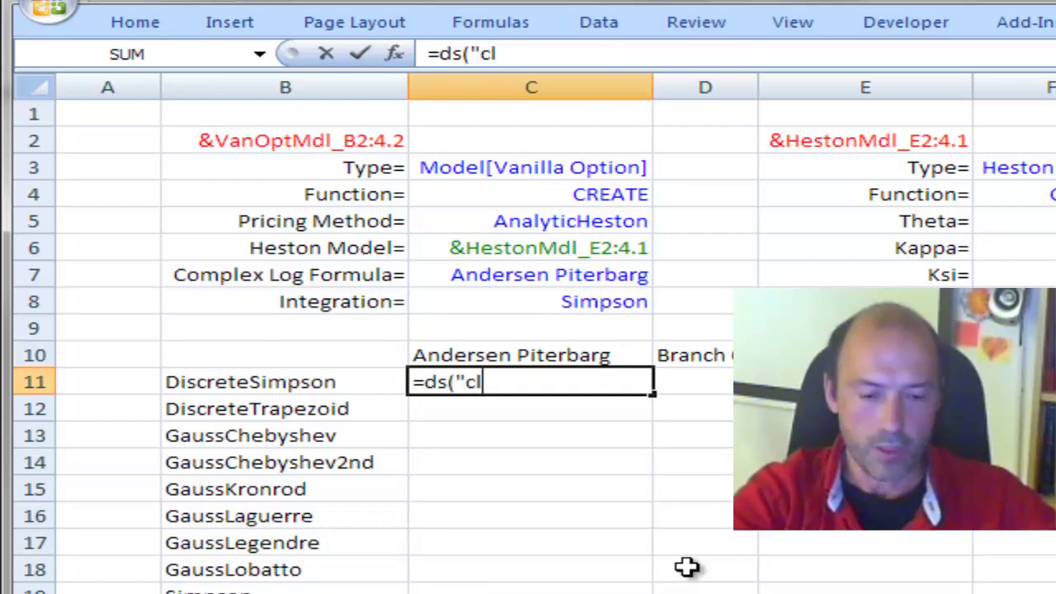
text(o)
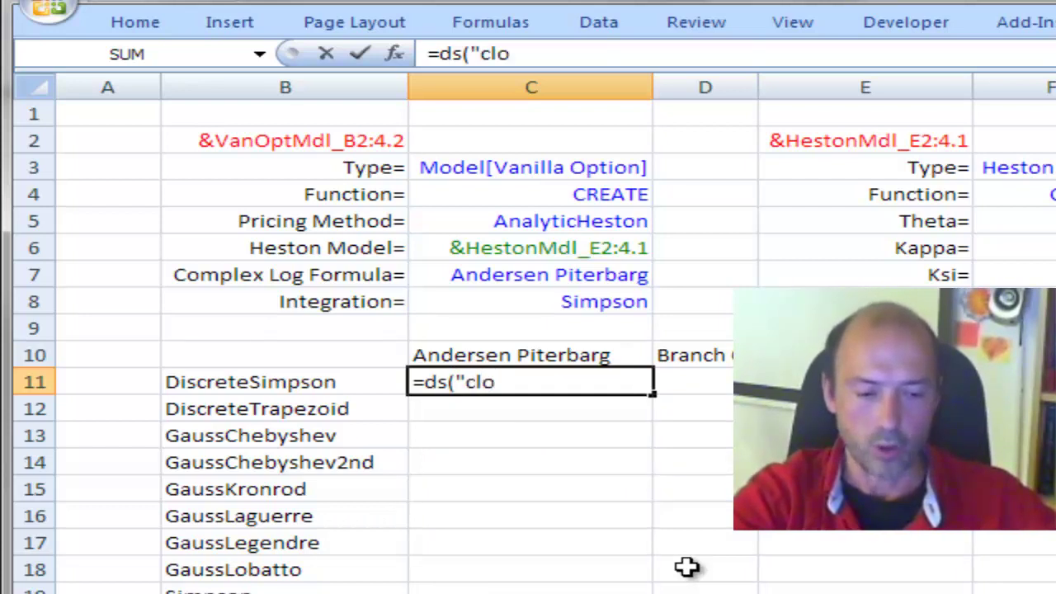
text(ne";)
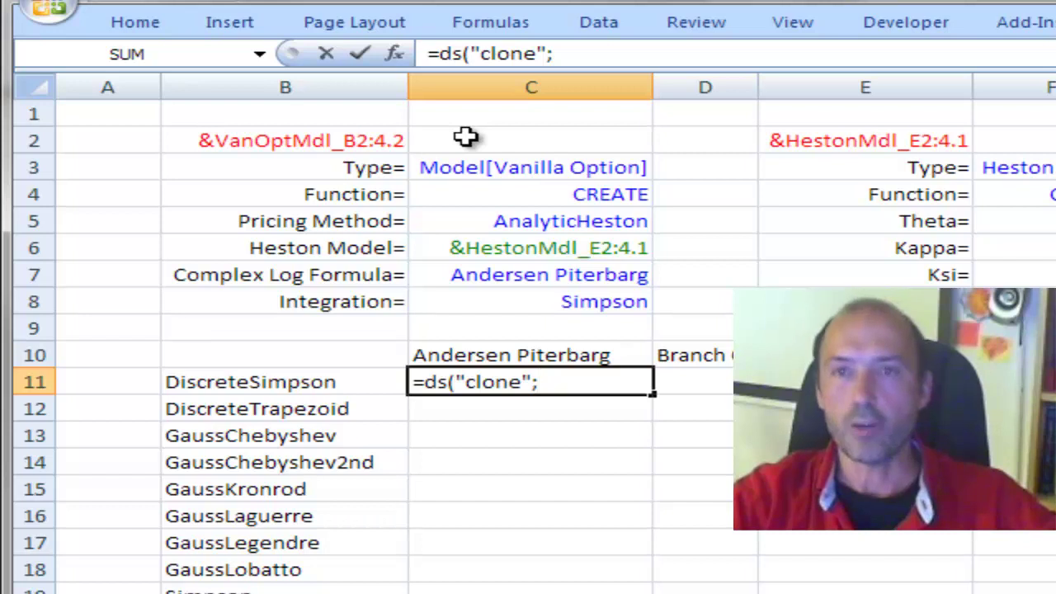
click(349, 142)
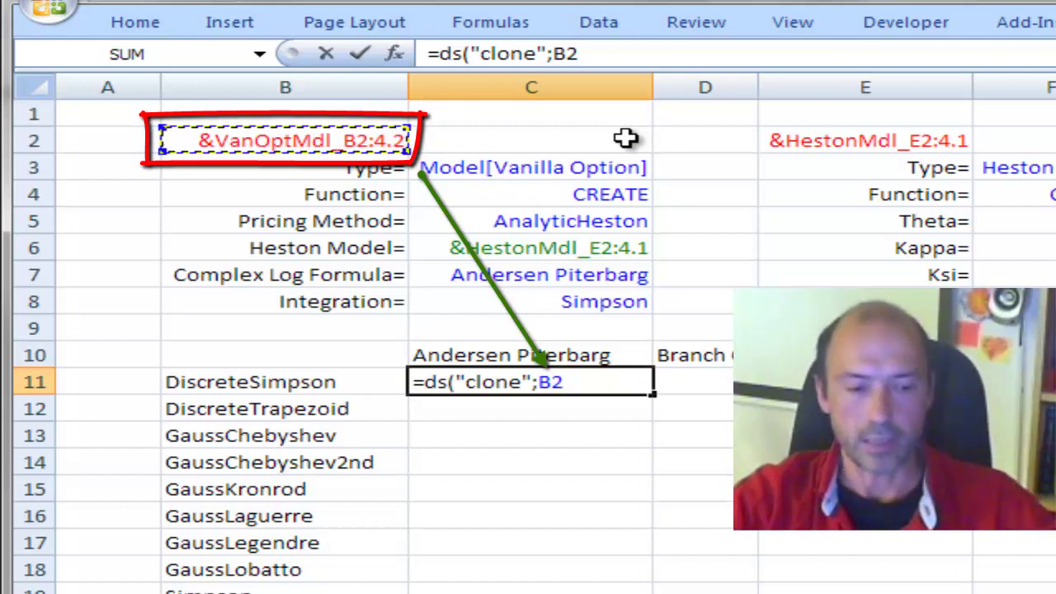
key(F4)
text(;)
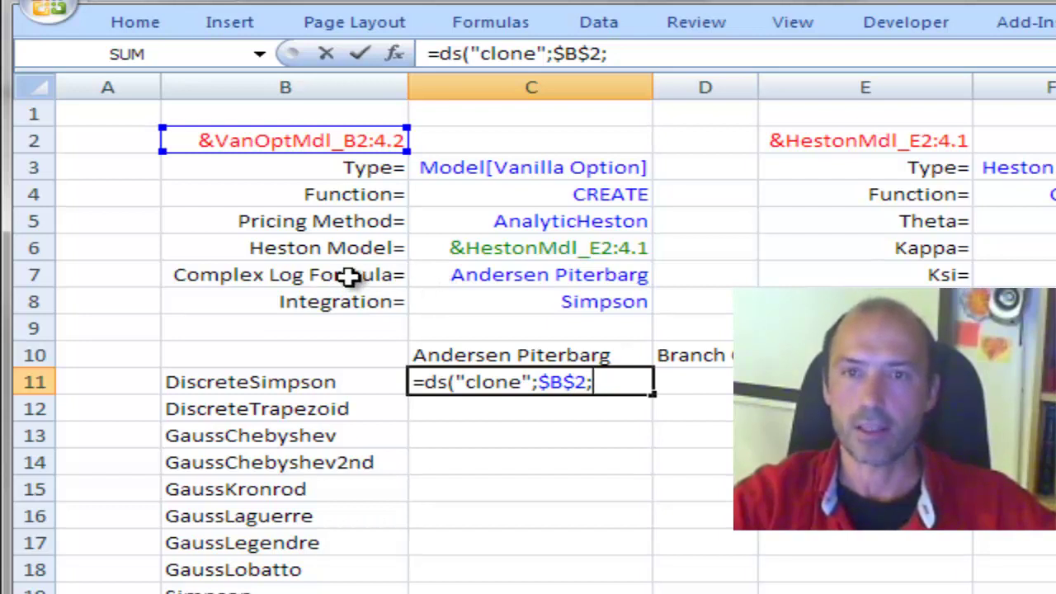
Extend the C11 formula with the Complex Log Formula key $B$7 and its heading value as the row-locked reference C$10.
click(393, 277)
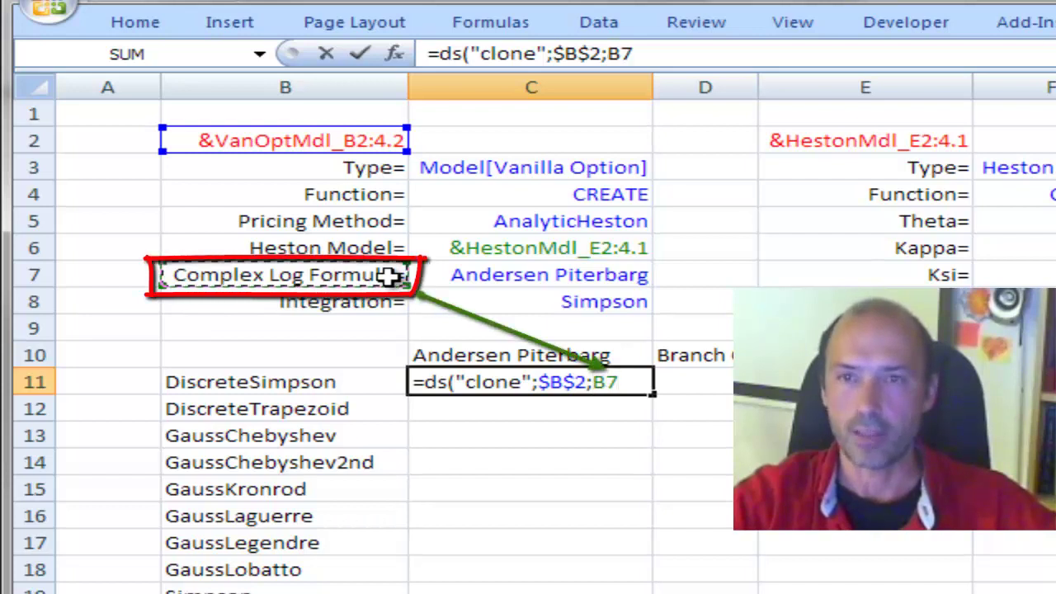
key(F4)
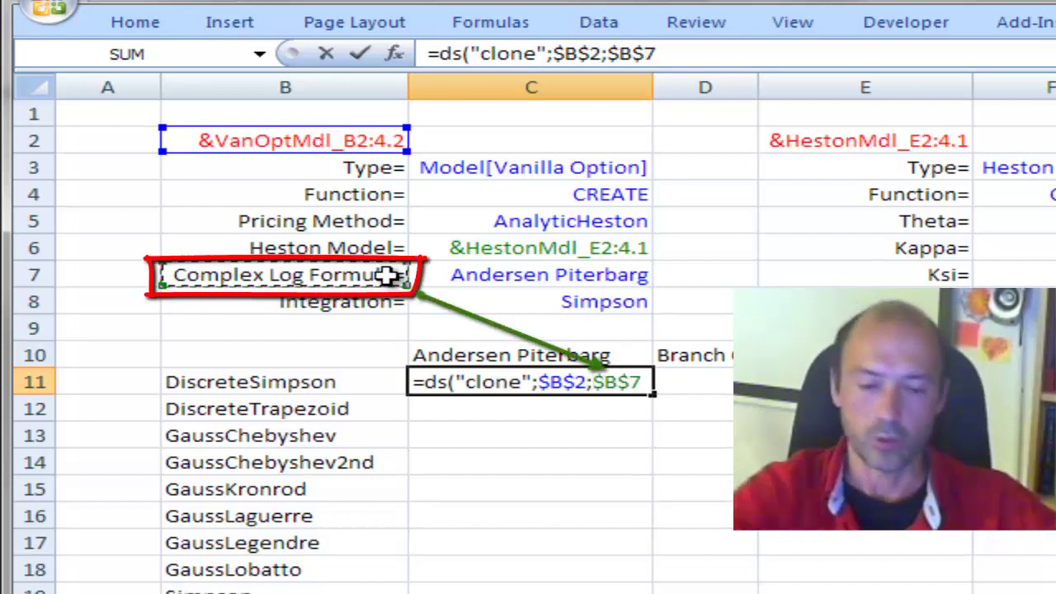
text(;)
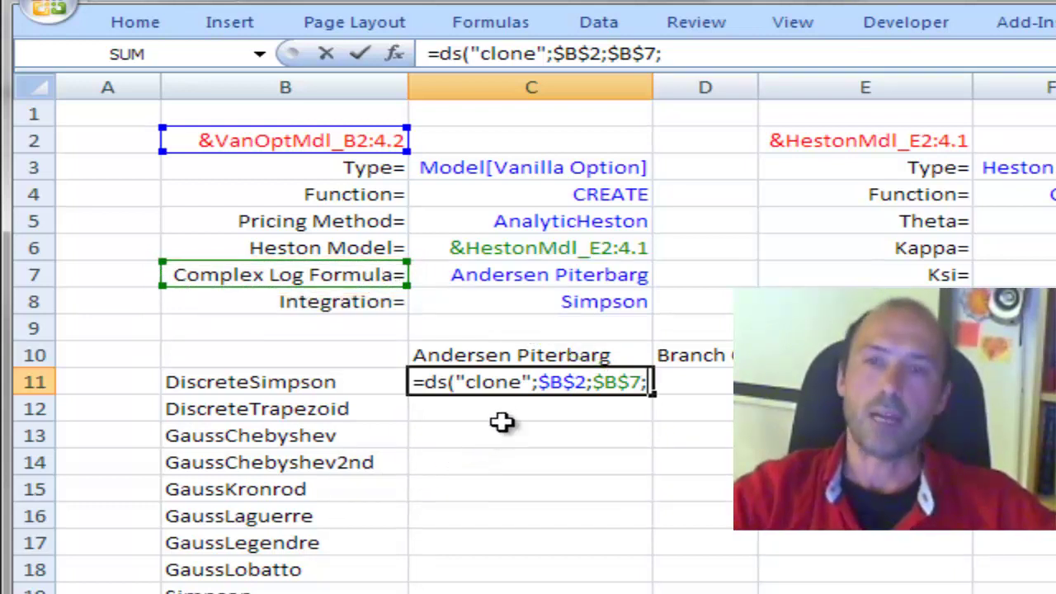
click(525, 355)
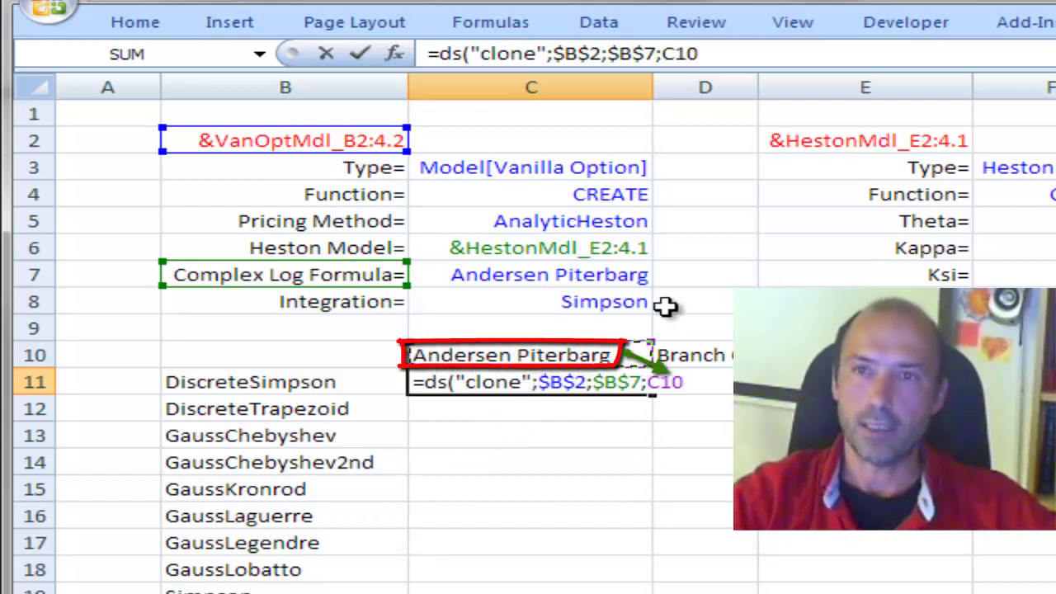
key(F4)
key(F4)
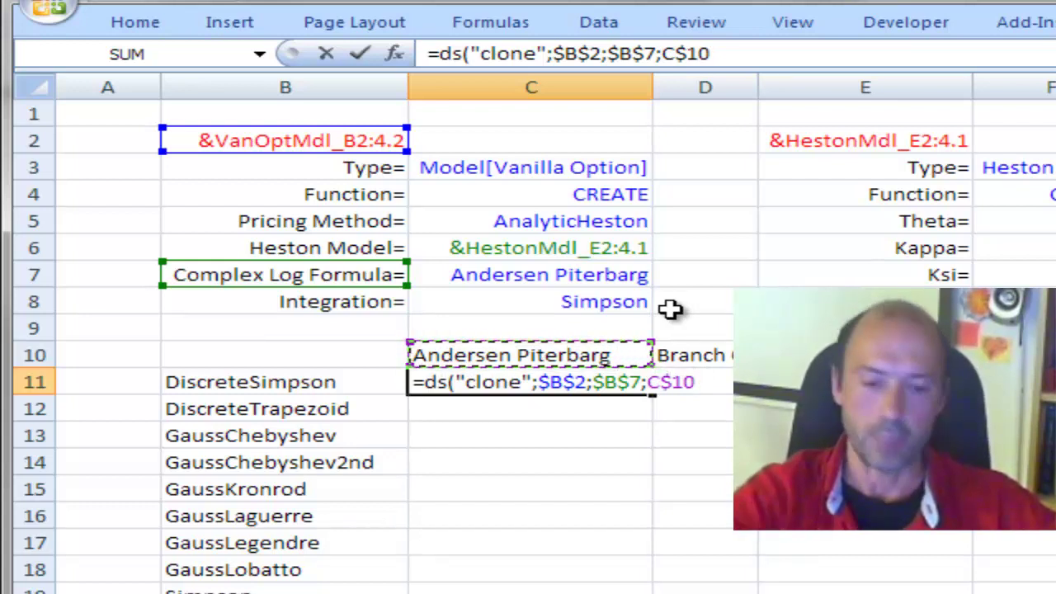
text(;)
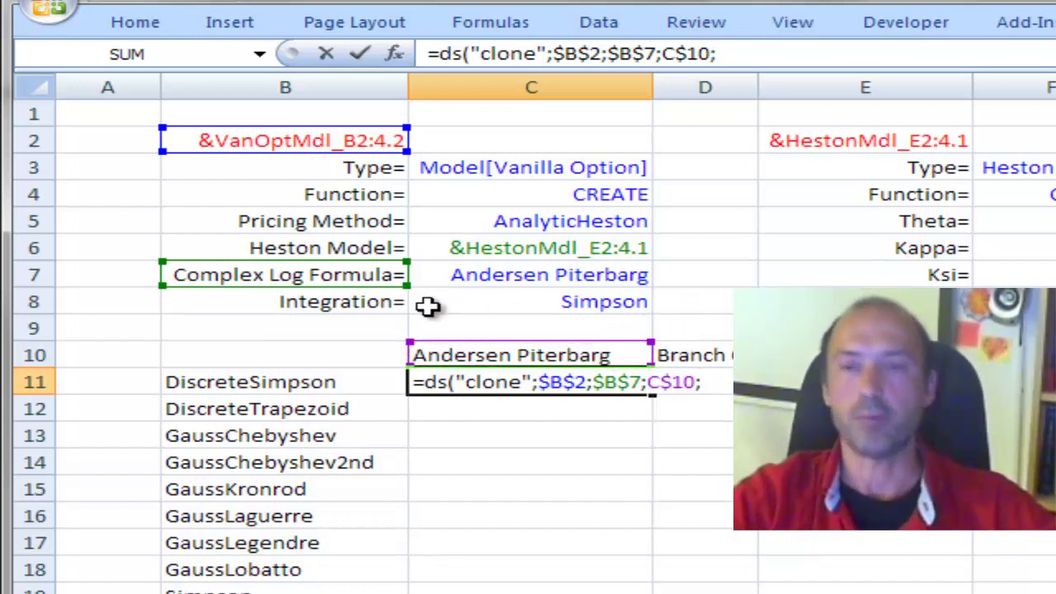
Complete the C11 clone formula with the Integration key $B$8 and its row label as the column-locked reference $B11.
click(363, 302)
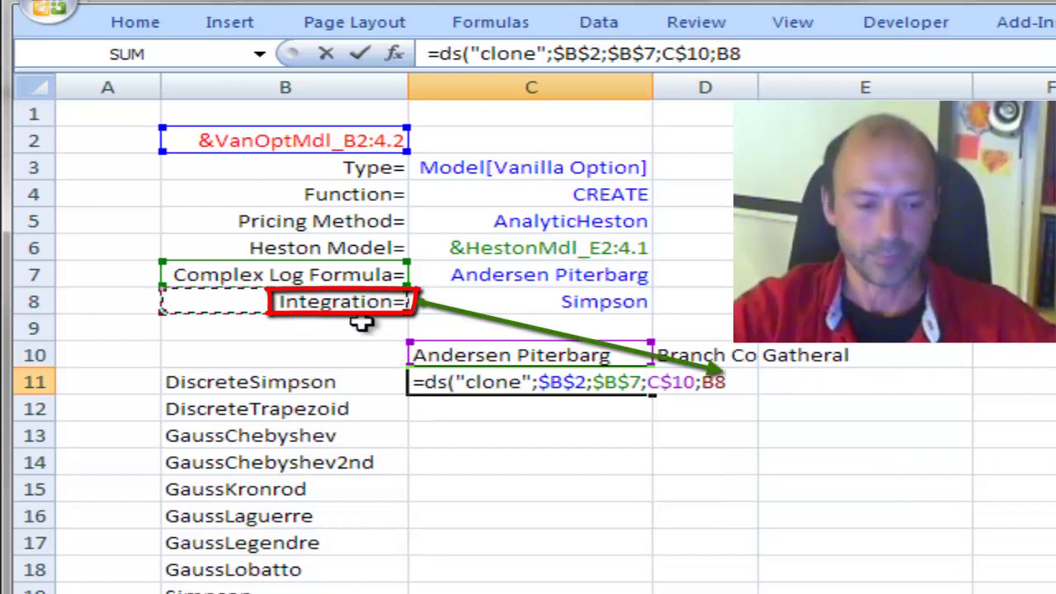
key(F4)
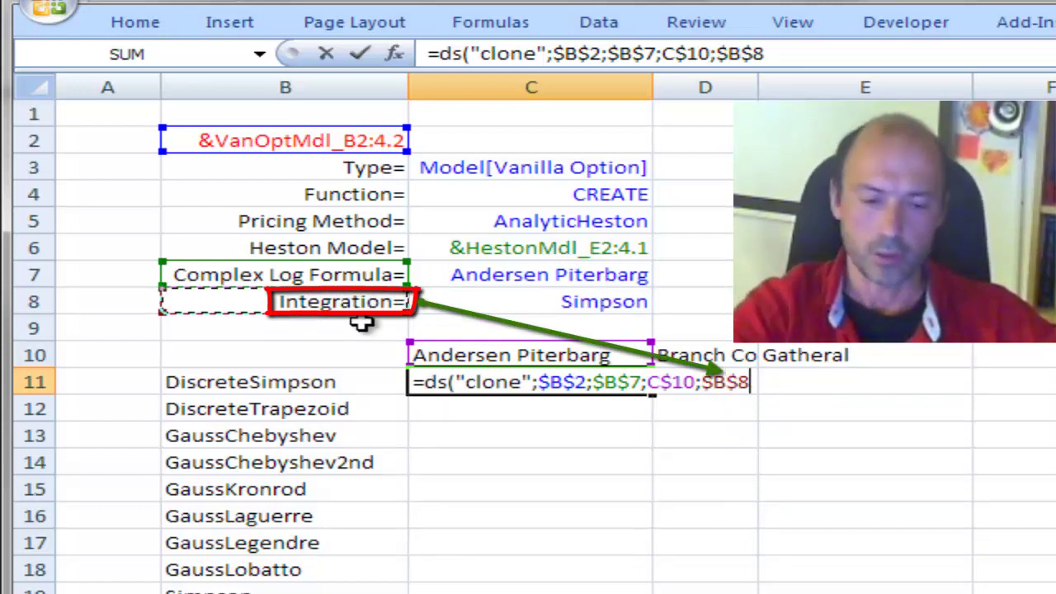
text(;)
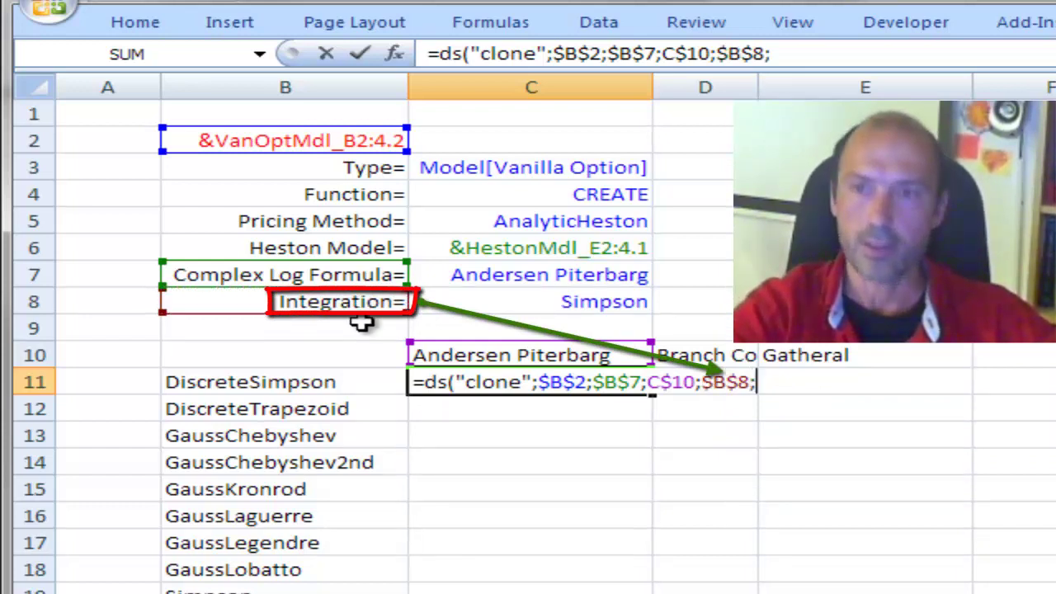
click(213, 385)
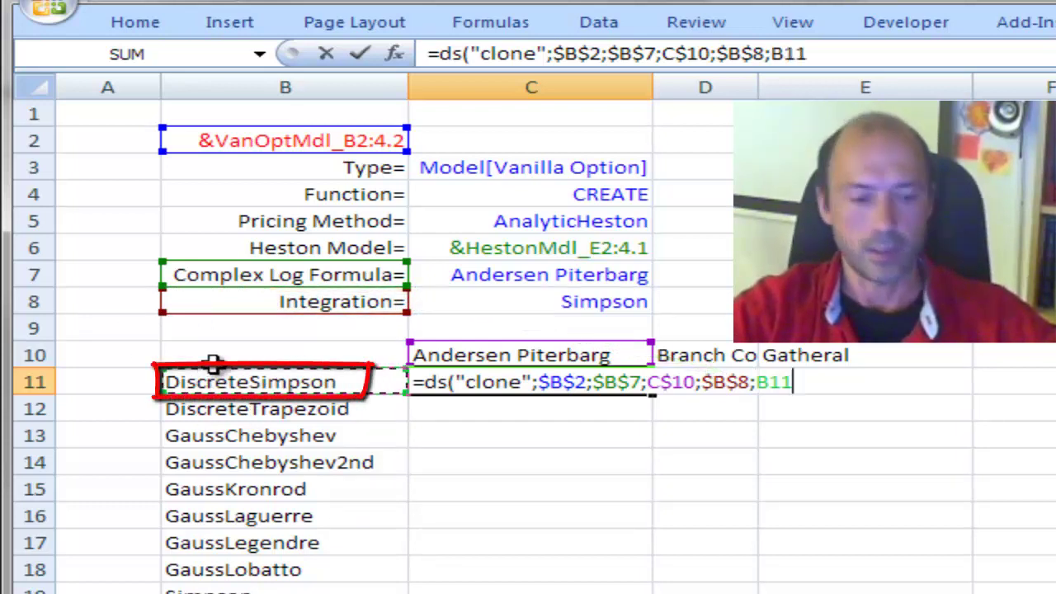
key(F4)
key(F4)
key(F4)
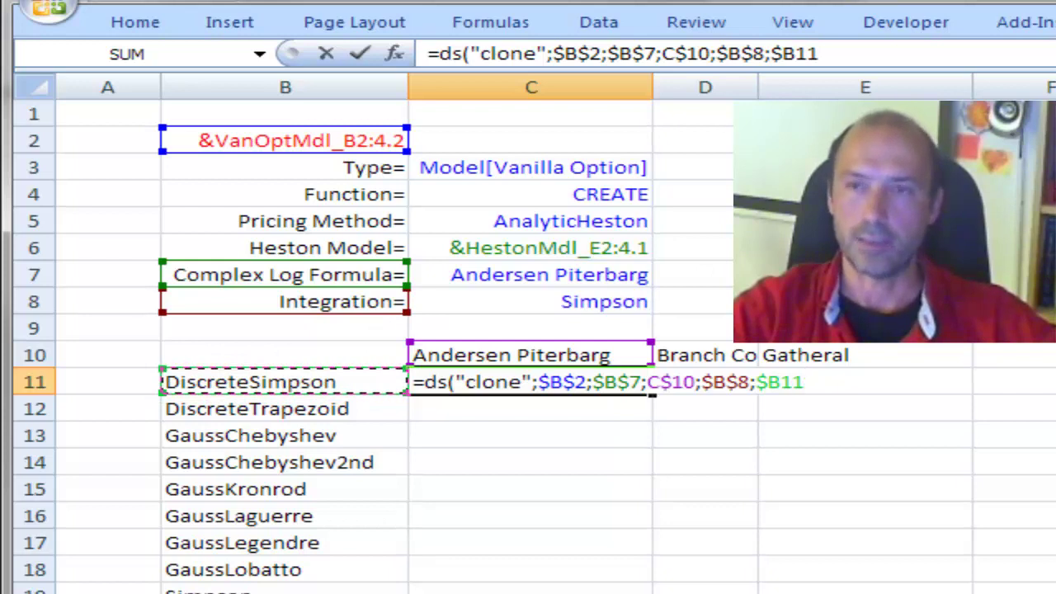
click(841, 52)
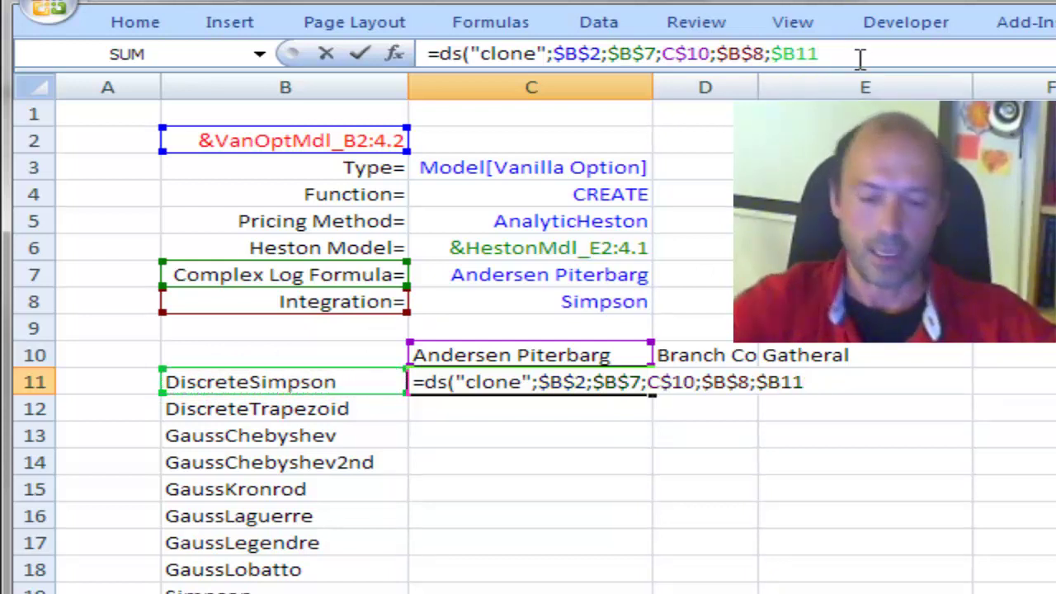
text())
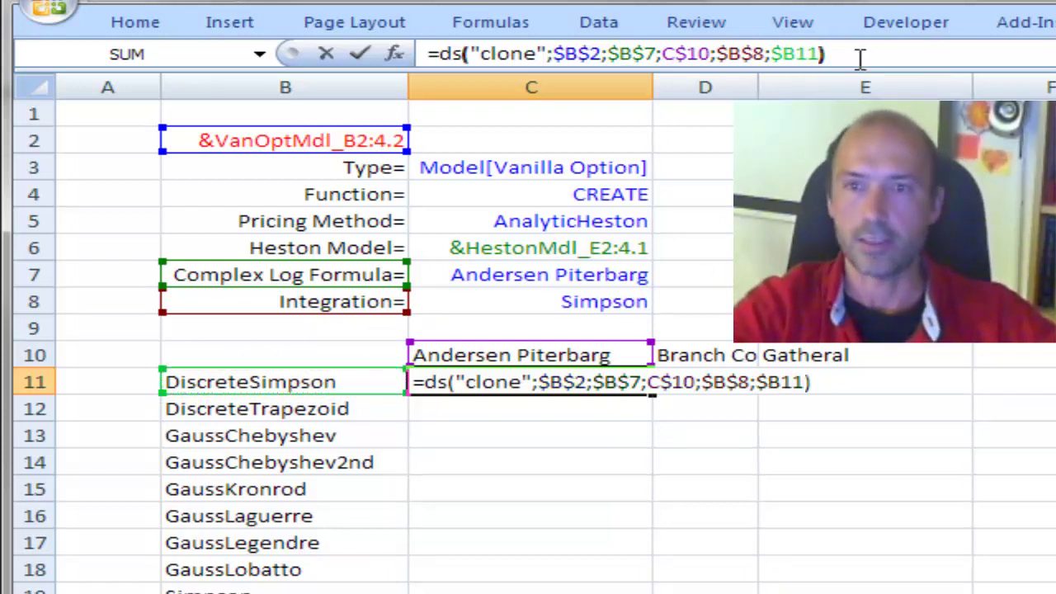
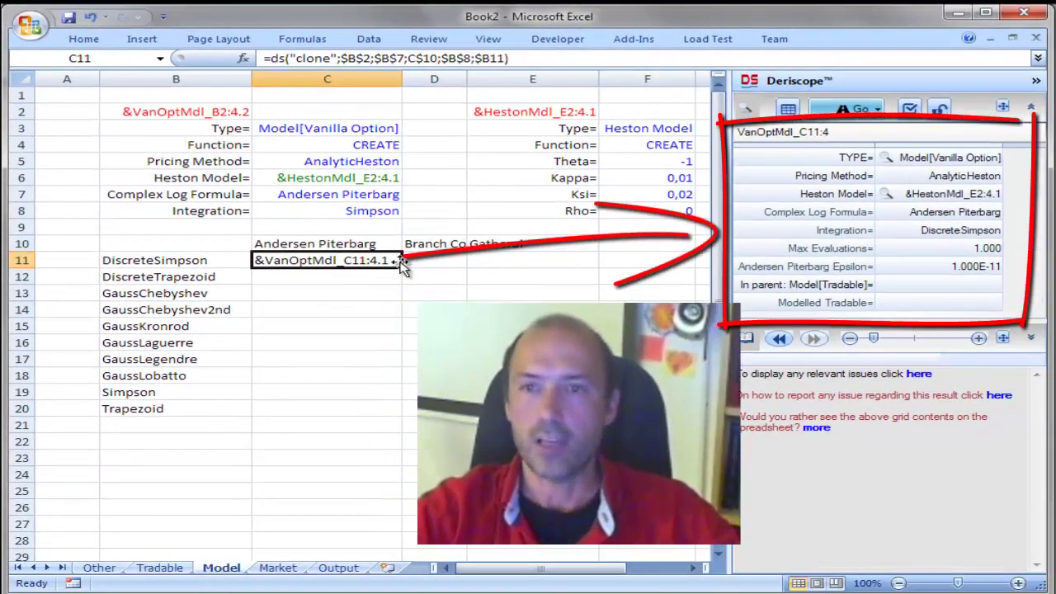
Copy the clone formula from C11 and paste it across the whole grid C11:E20.
right_click(396, 261)
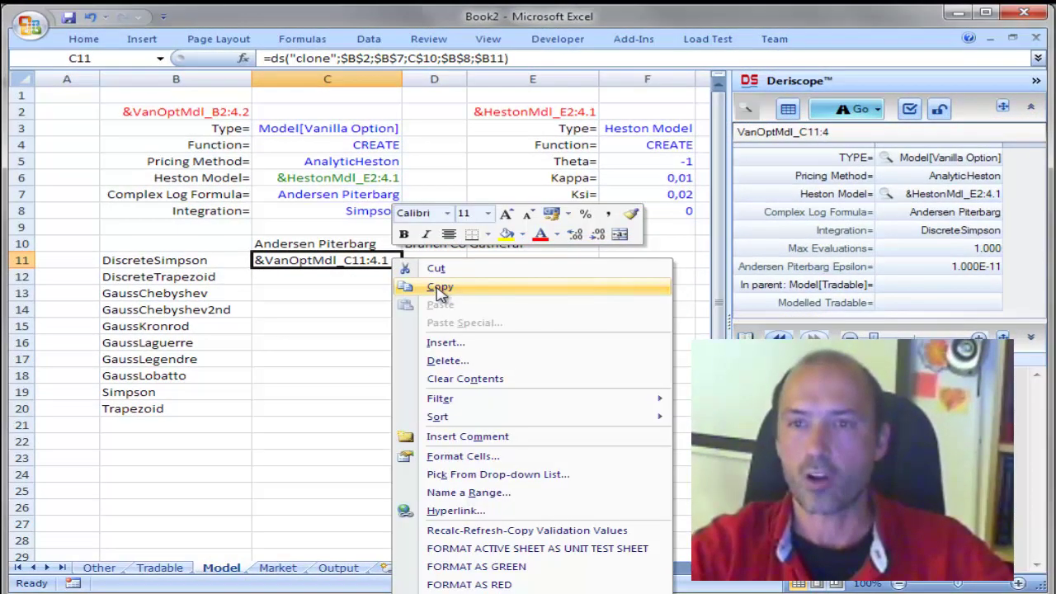
click(440, 289)
drag(365, 260, 501, 411)
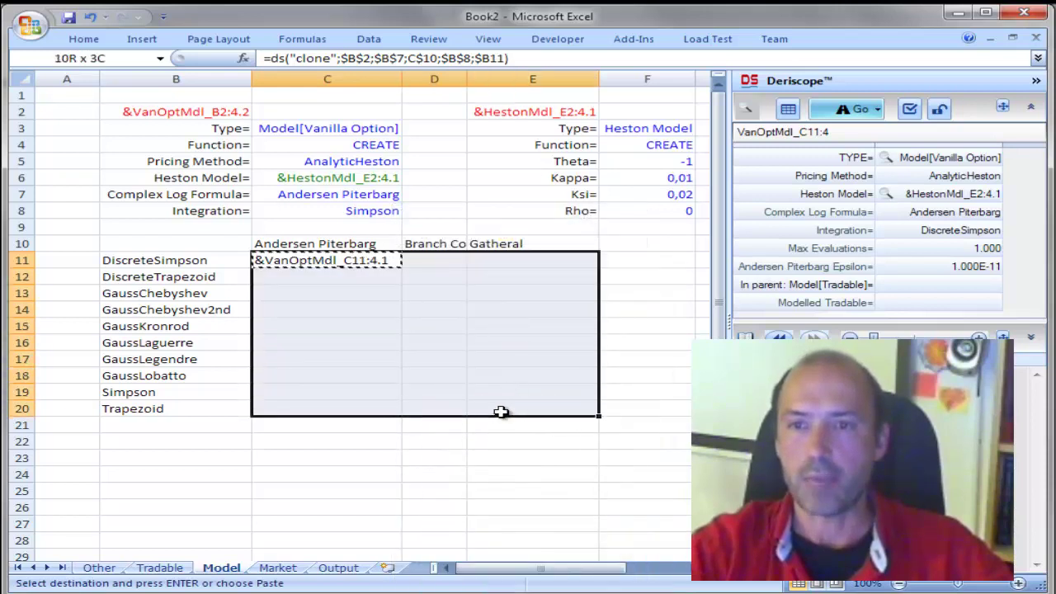
right_click(382, 322)
click(430, 366)
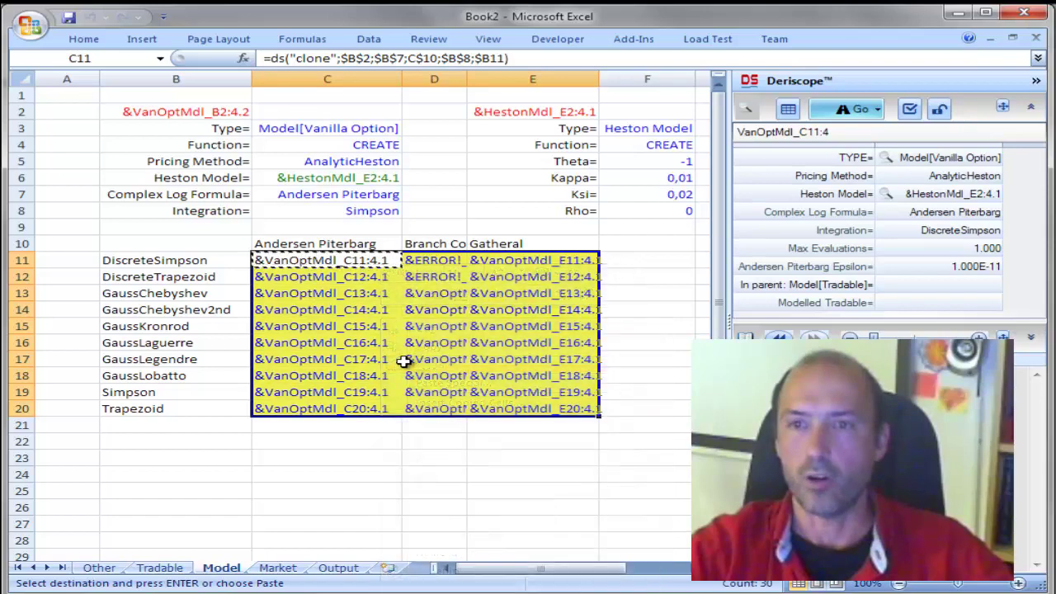
Widen columns D and E so the Branch Correction and Gatheral headings and model names fit in full.
drag(467, 78, 545, 79)
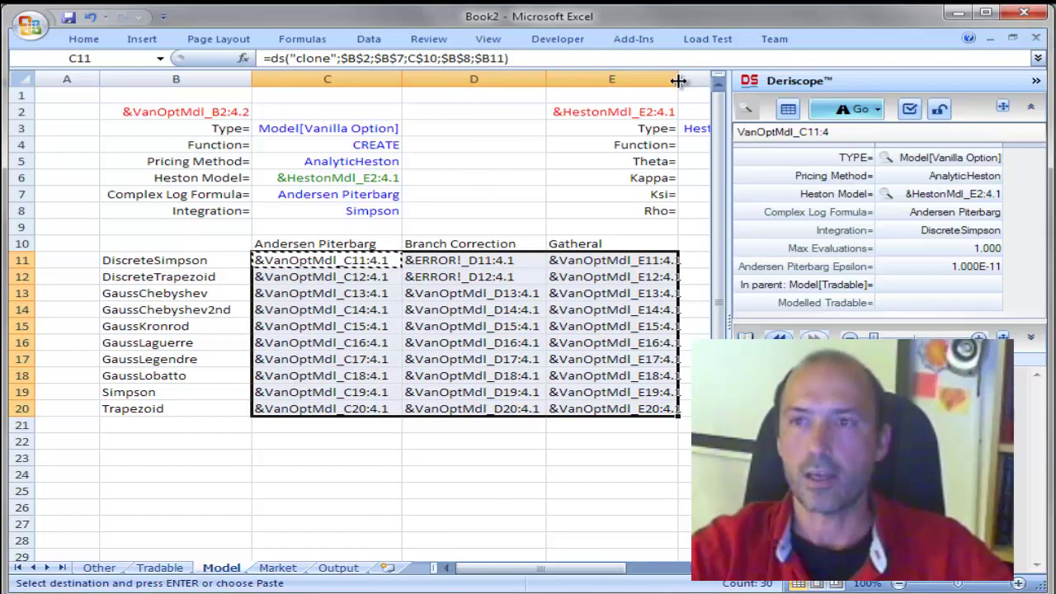
drag(678, 78, 689, 79)
click(288, 444)
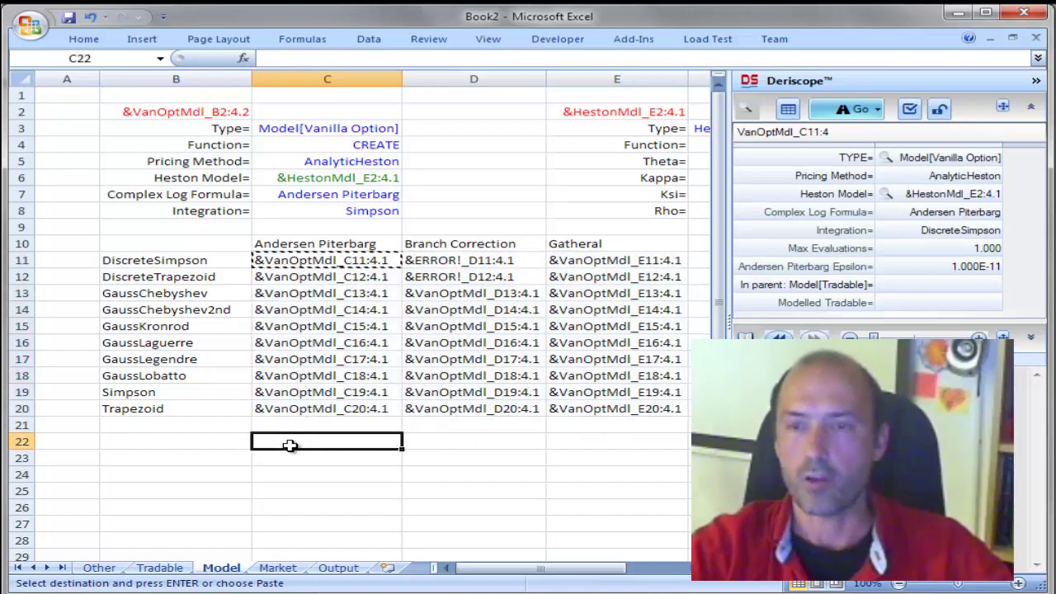
Inspect the Branch Correction clones for DiscreteSimpson and DiscreteTrapezoid in D11:D12, and clear both cells.
click(444, 262)
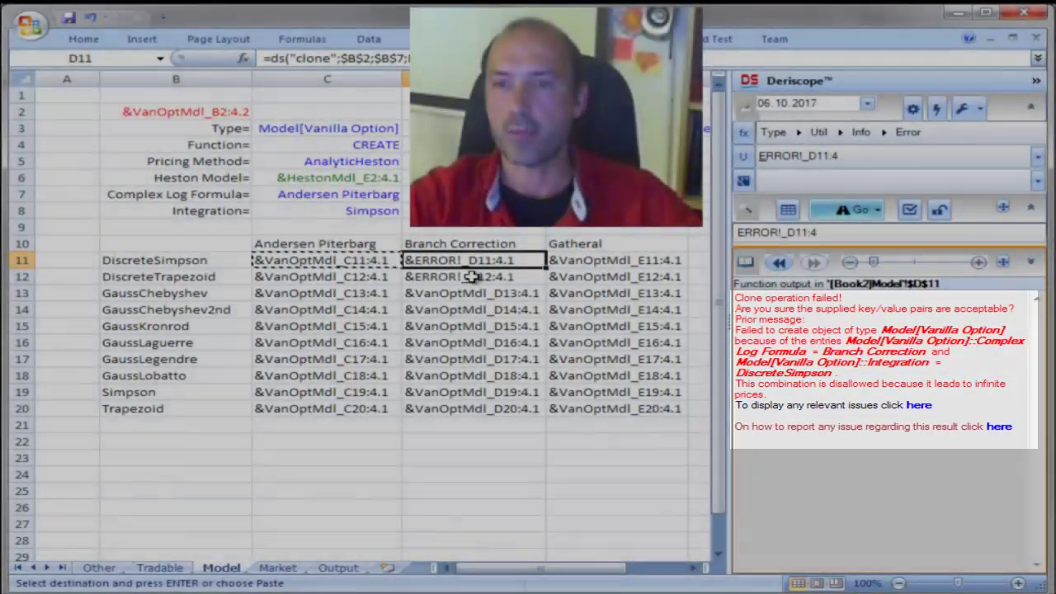
click(471, 278)
drag(469, 262, 465, 281)
key(Delete)
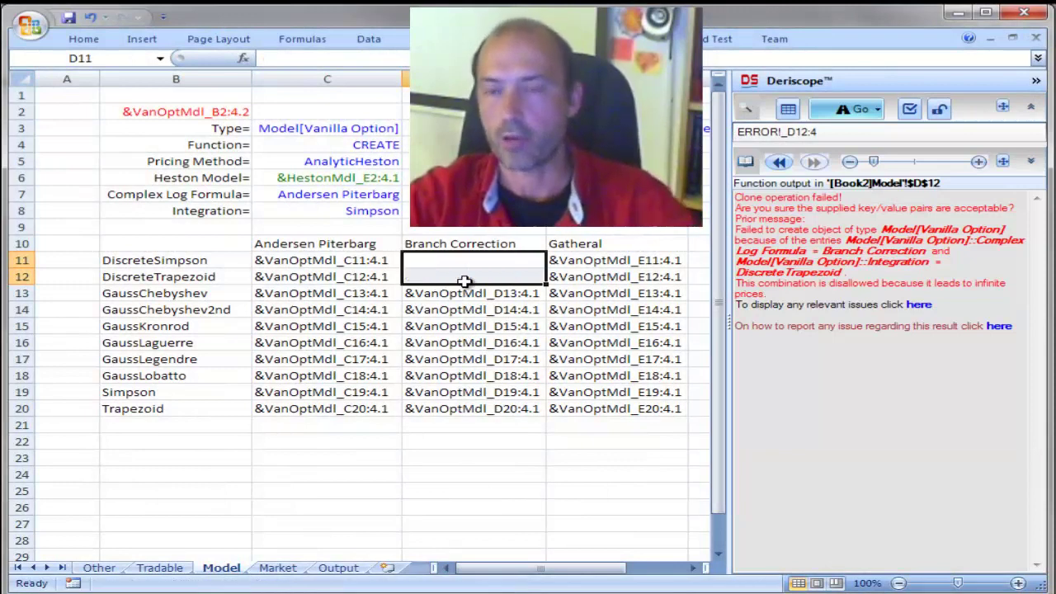
click(297, 437)
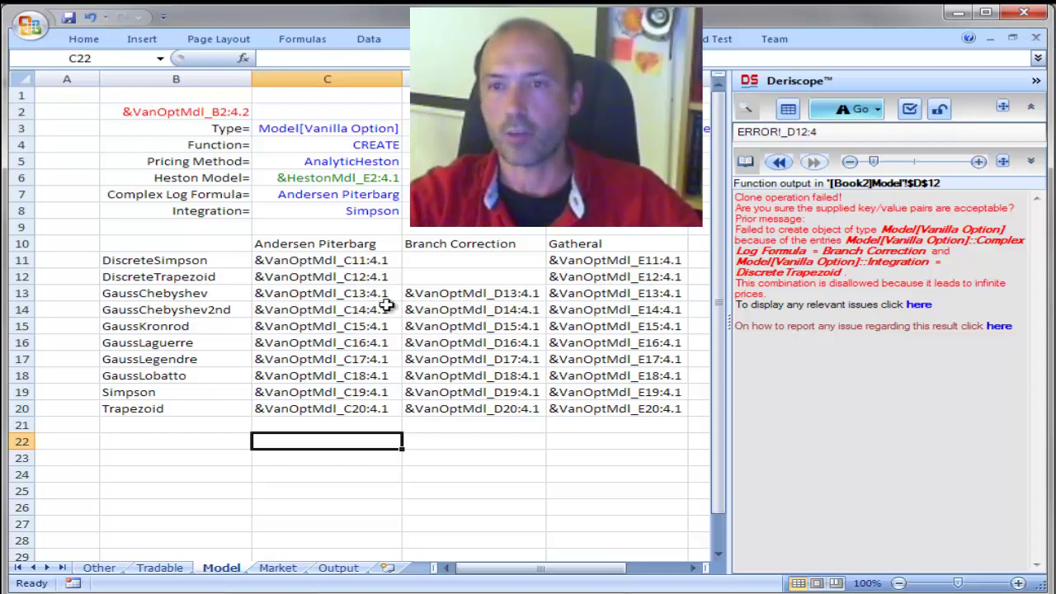
Inspect the cloned model in D15, and copy the labelled grid B10:E20 to a second grid starting at B22.
click(427, 327)
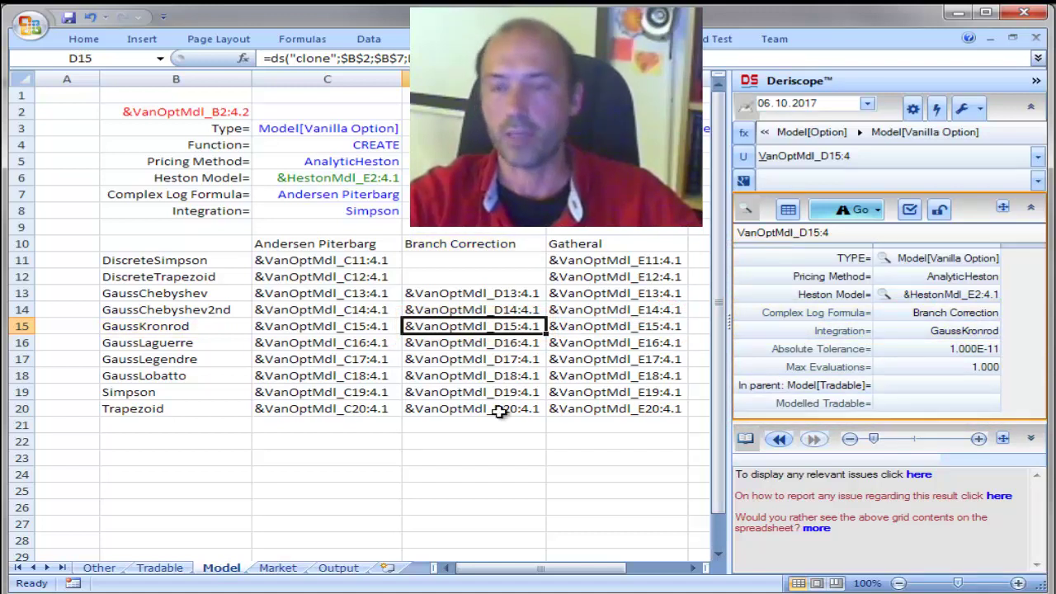
click(168, 244)
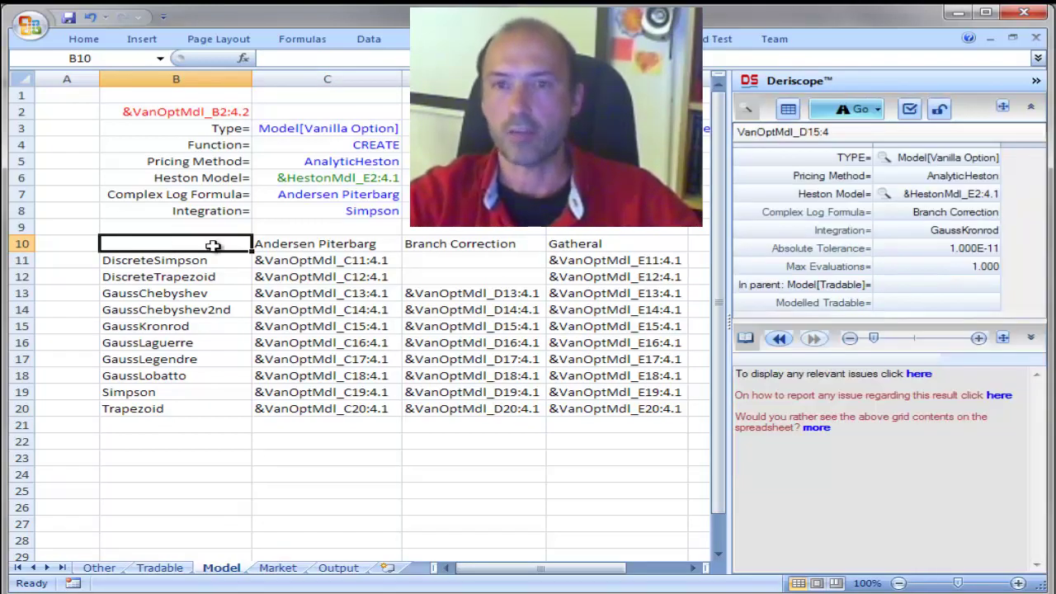
drag(212, 245, 588, 410)
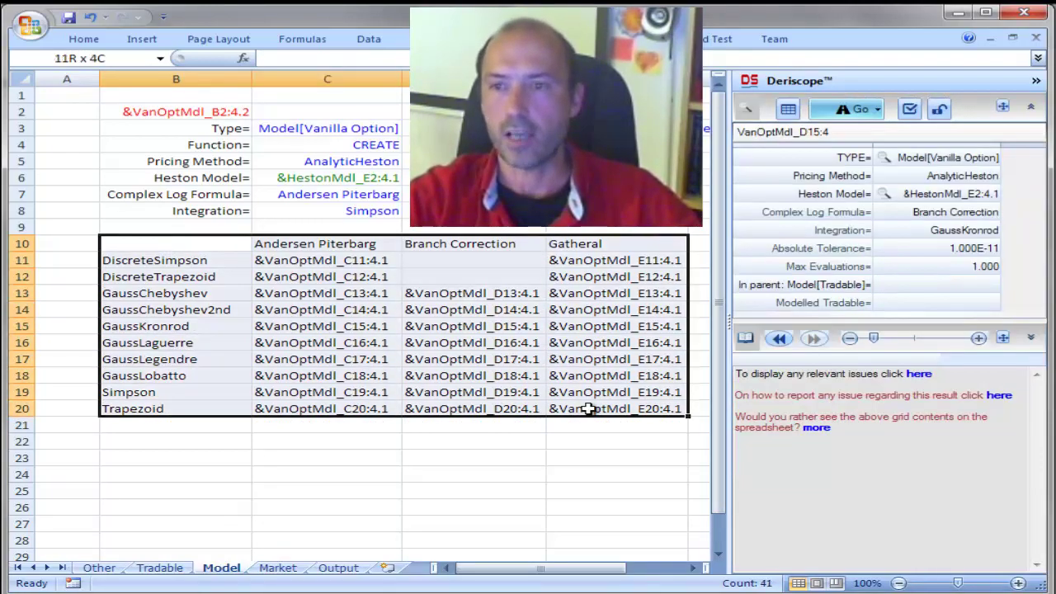
right_click(359, 328)
click(410, 358)
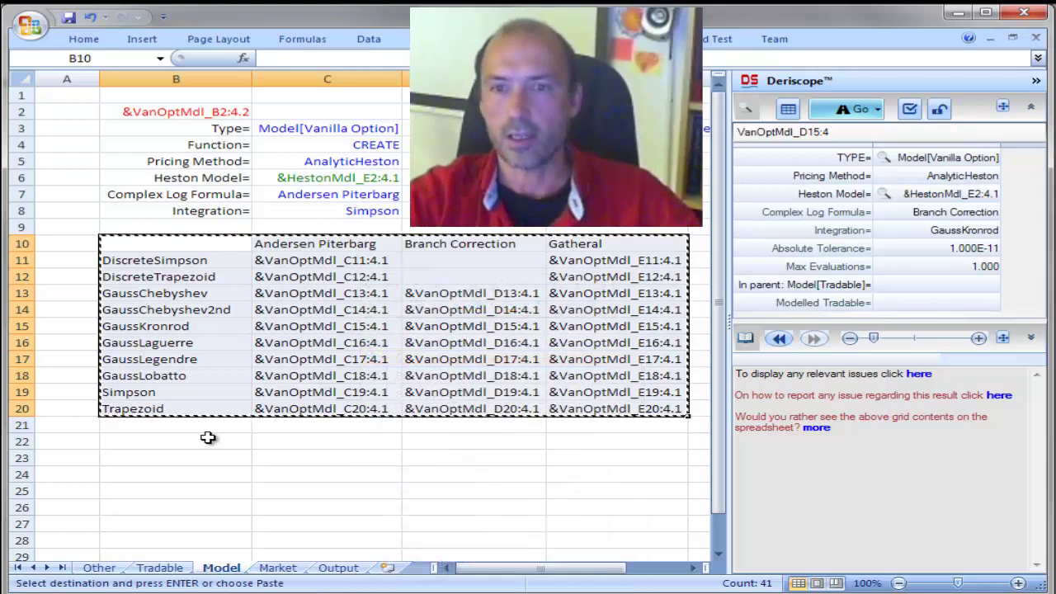
click(199, 445)
right_click(202, 447)
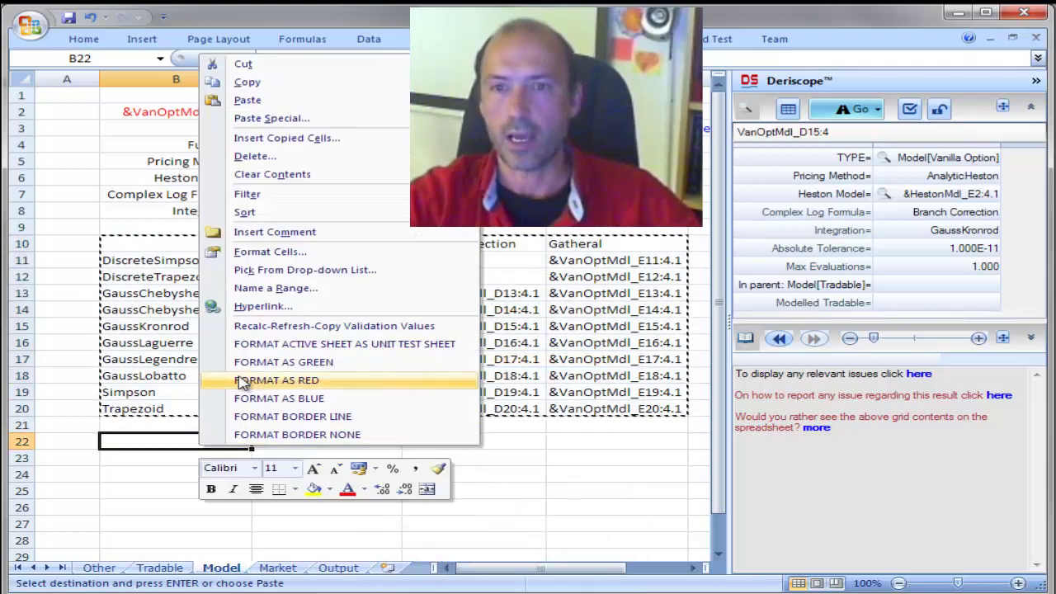
click(306, 99)
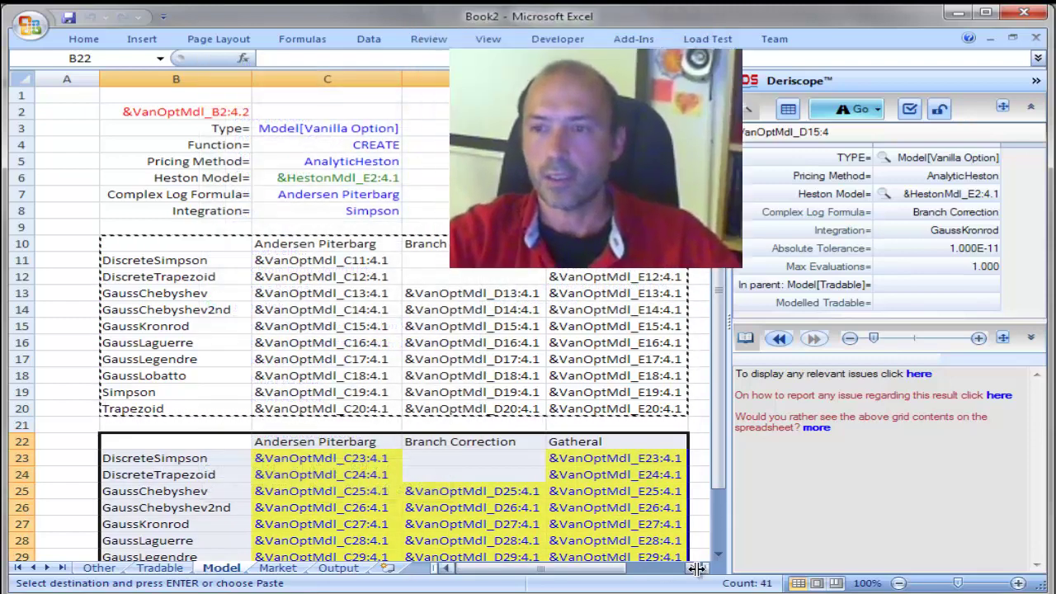
Clear the copied model formulas from C23:E32 in the second grid, keeping its row and column labels.
click(719, 556)
click(719, 555)
click(718, 556)
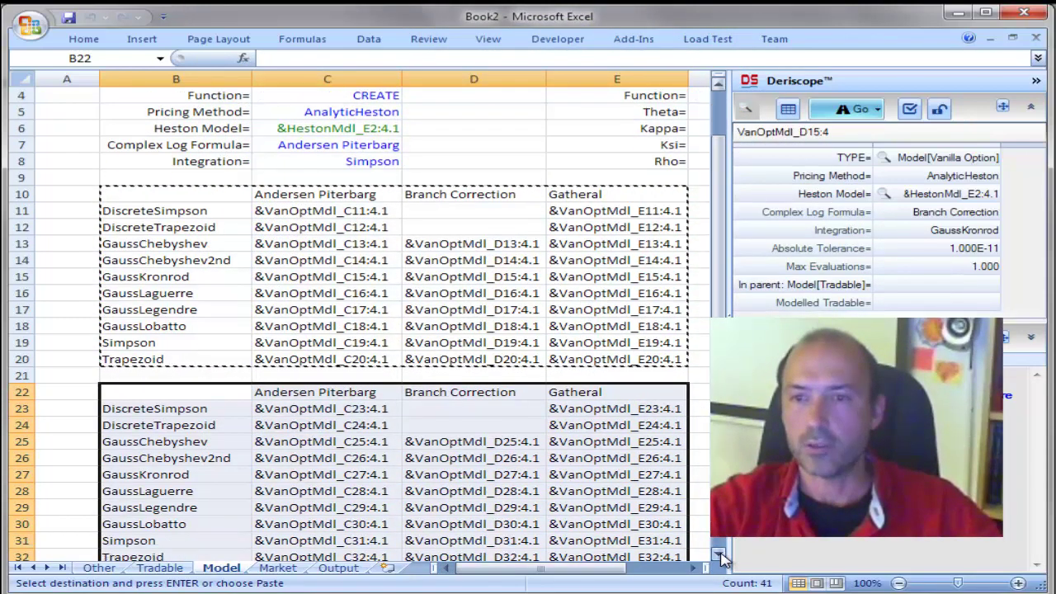
click(719, 555)
click(719, 555)
click(318, 391)
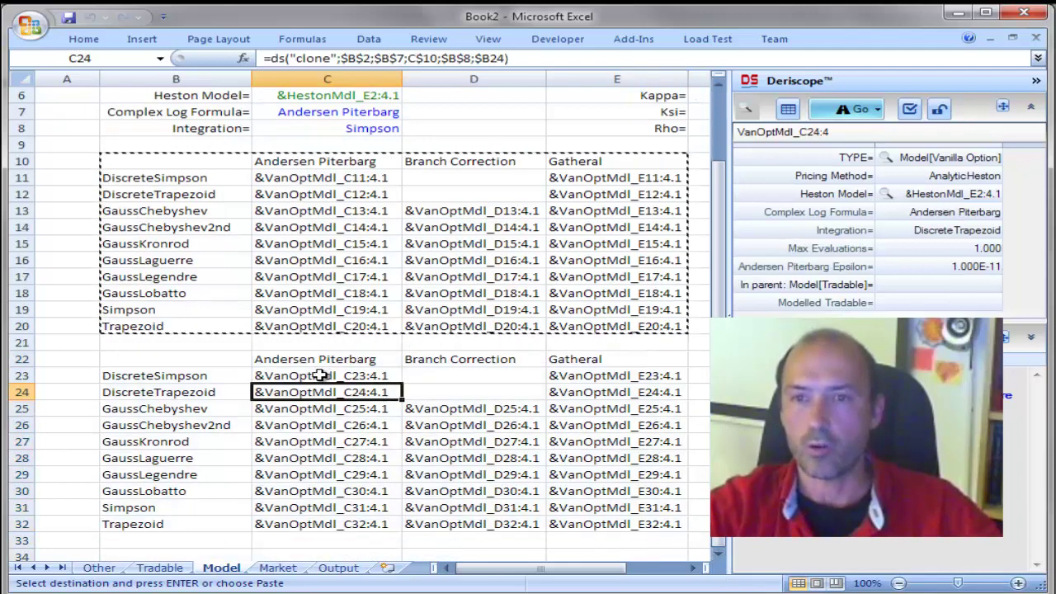
click(307, 378)
drag(308, 378, 588, 525)
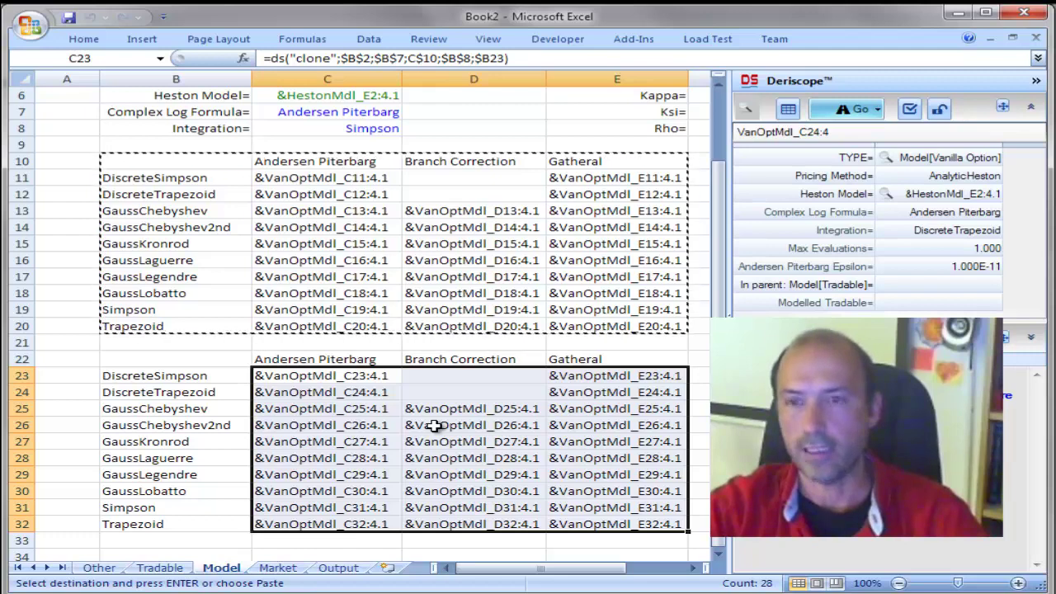
key(Delete)
click(355, 422)
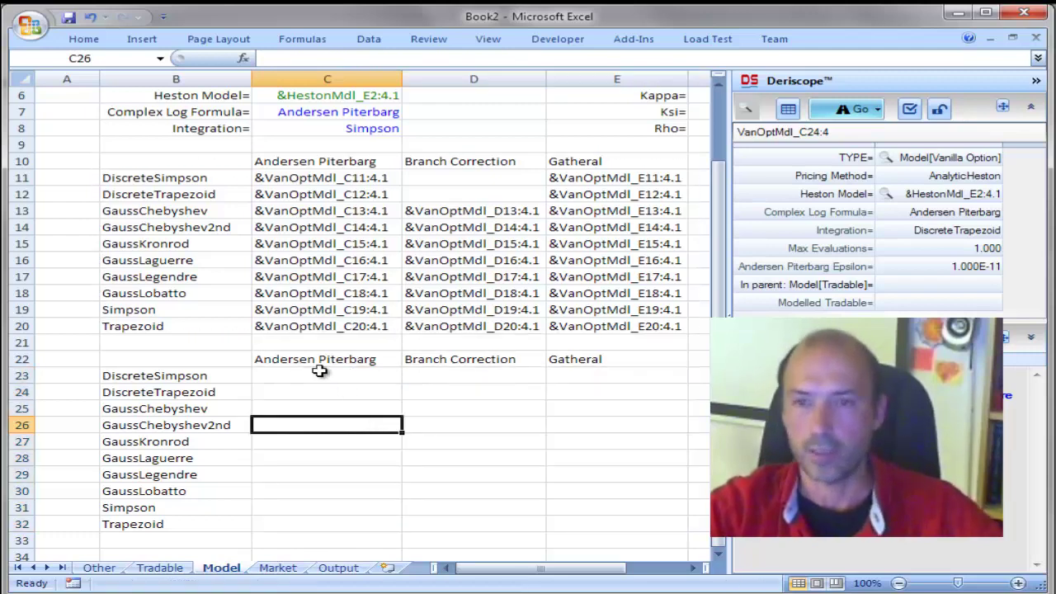
Start a ds formula in C23 with the absolute range Output!$B$3:$C$5 as its first argument.
click(314, 375)
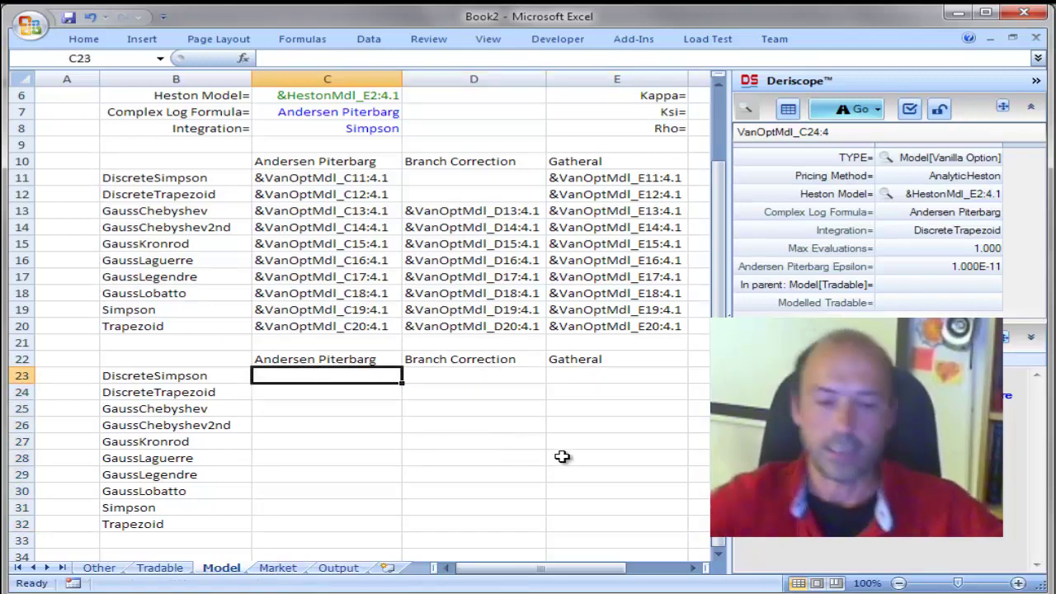
text(=d)
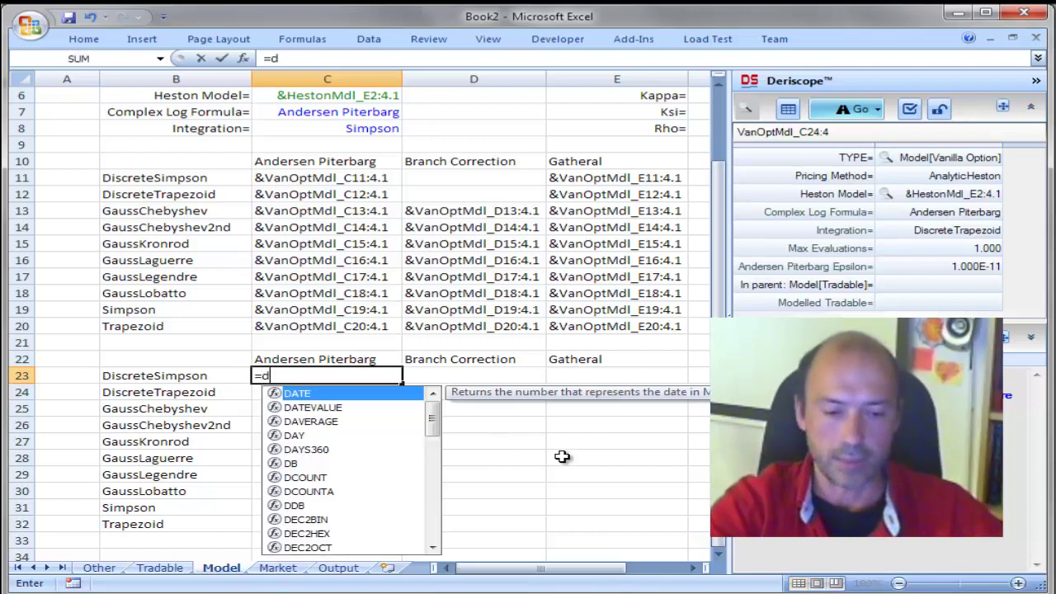
text(s()
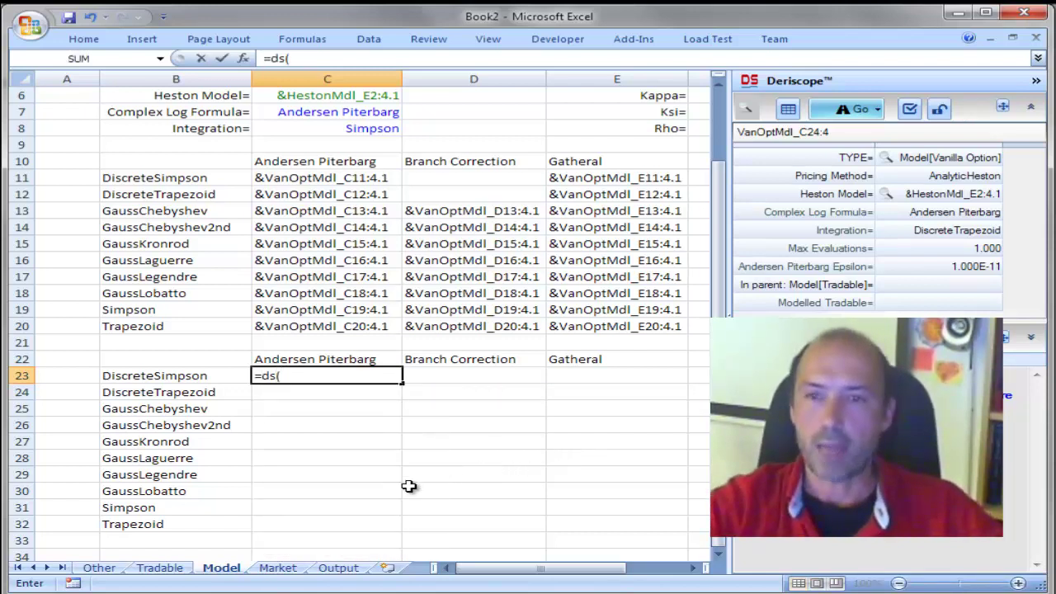
click(339, 570)
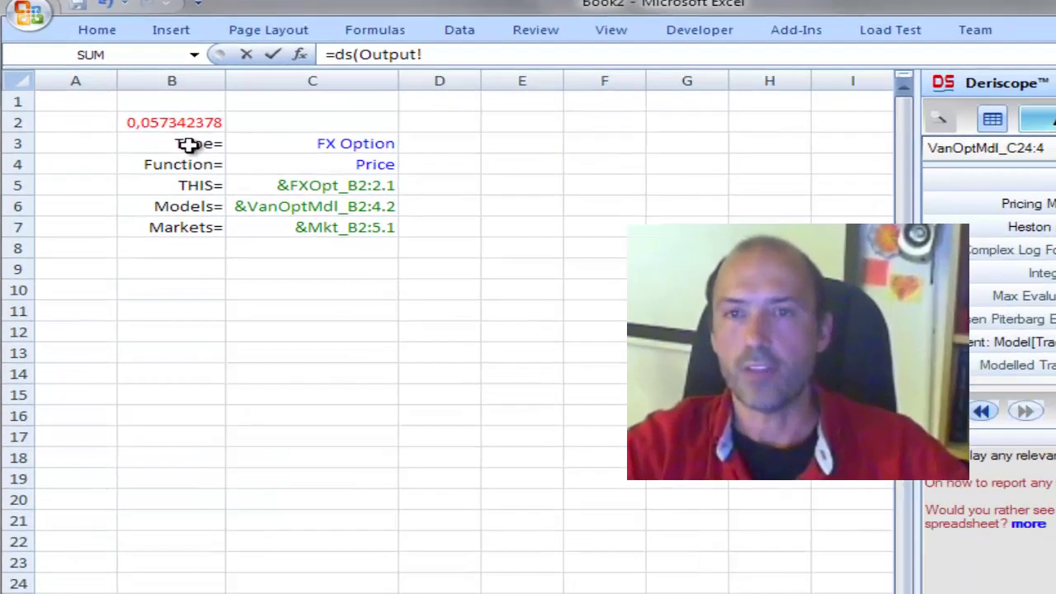
drag(157, 129, 245, 163)
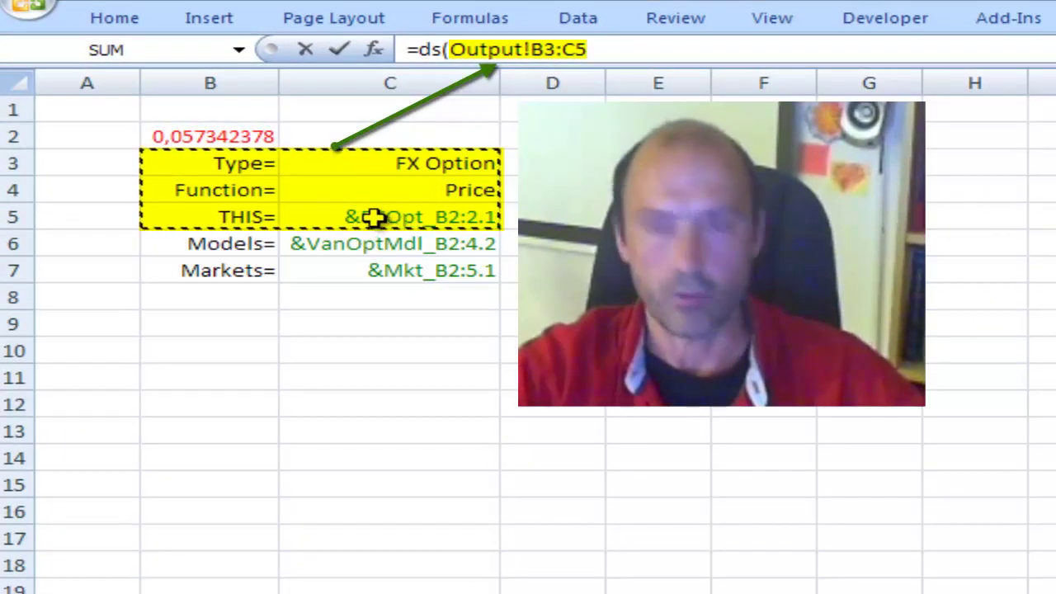
key(F4)
click(684, 51)
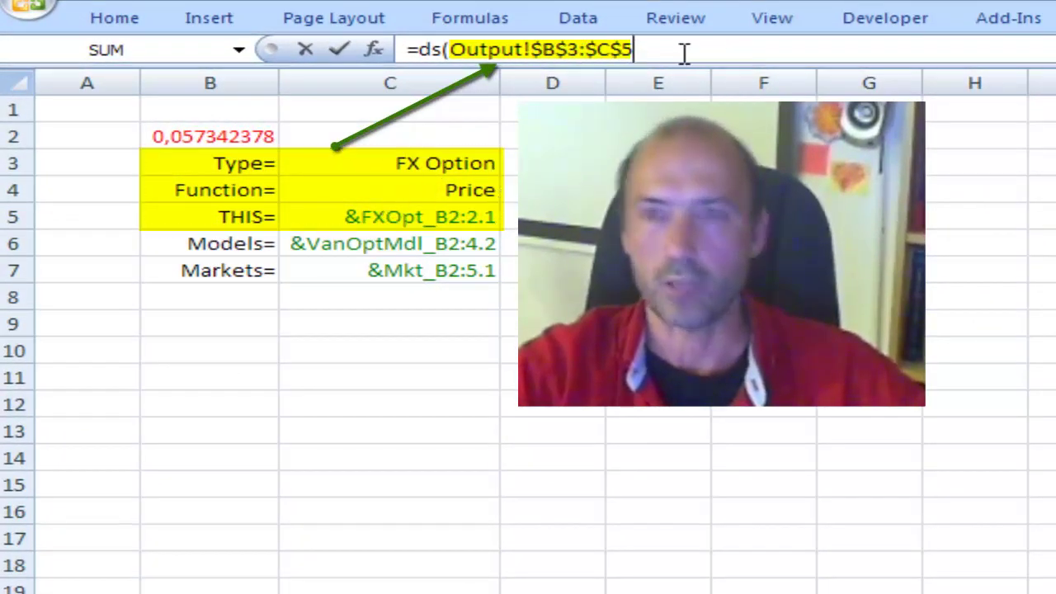
text(;)
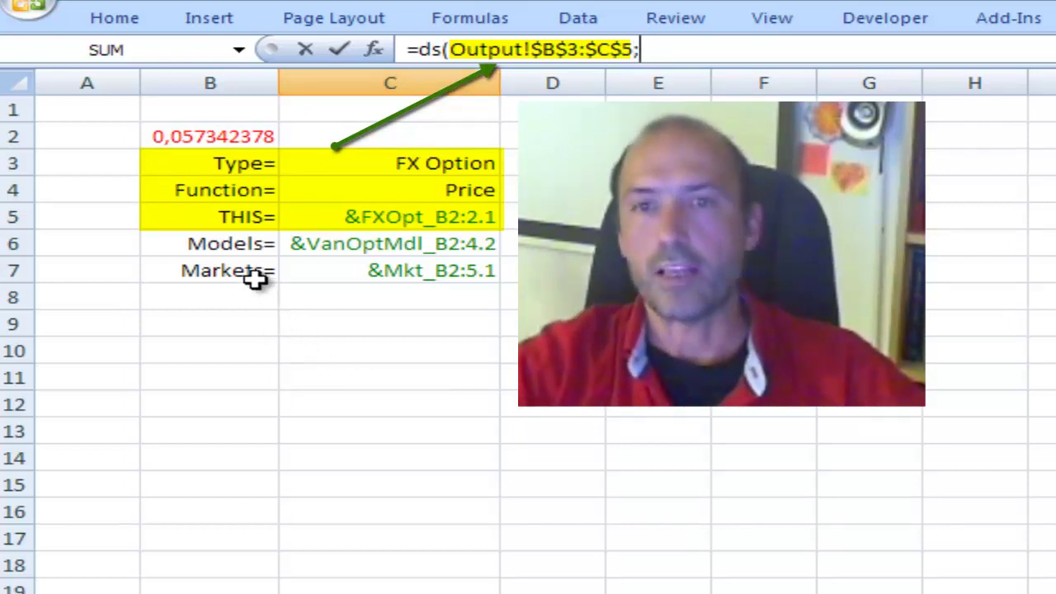
Complete the C23 formula with the arguments Output!$B$7:$C$7, Output!$B$6 and the relative model reference Model!C11.
drag(207, 274, 357, 272)
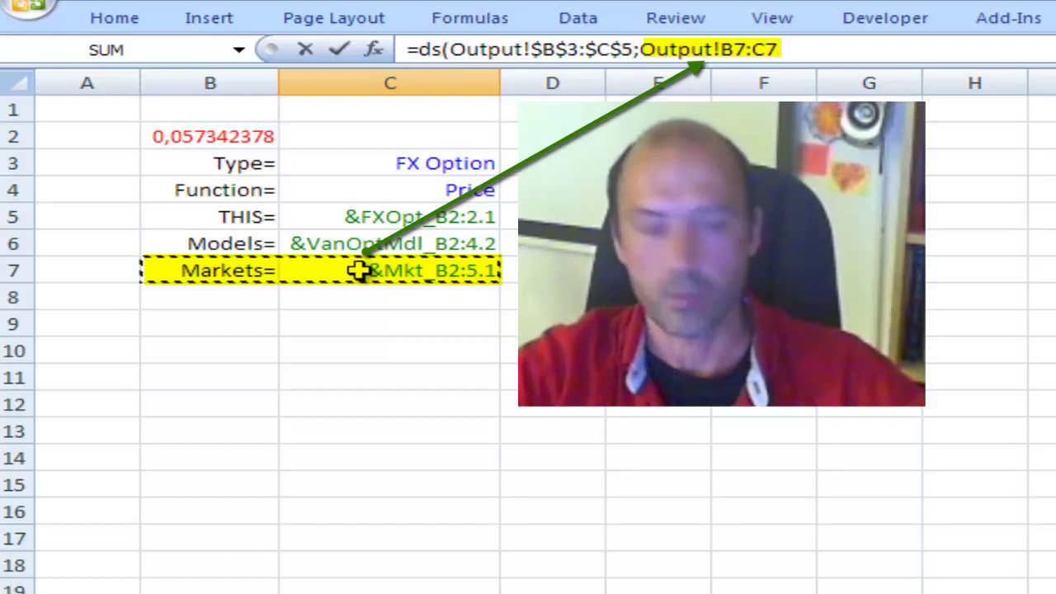
key(F4)
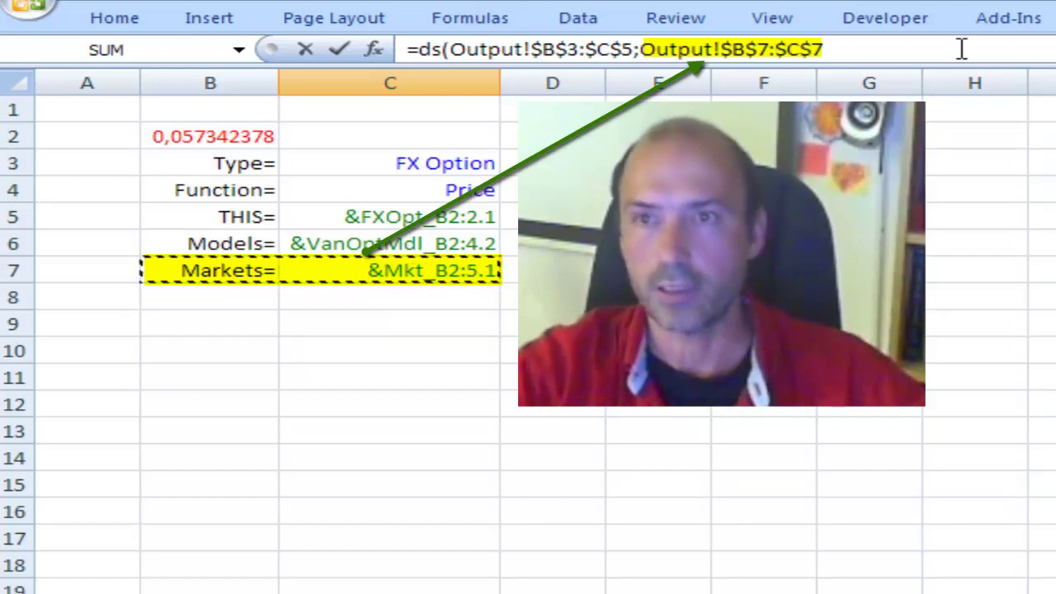
text(;)
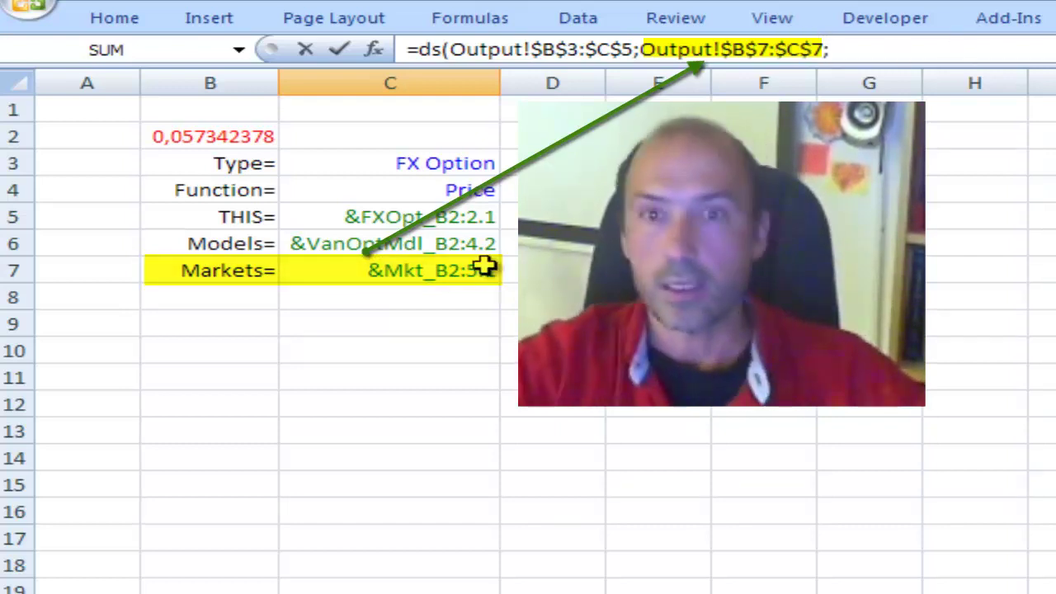
click(224, 245)
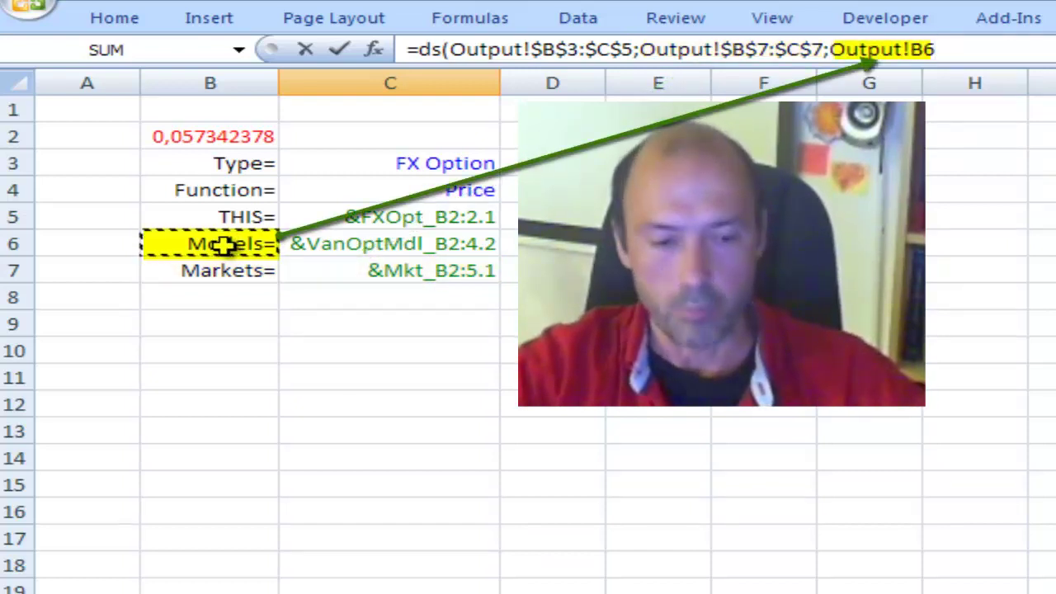
key(F4)
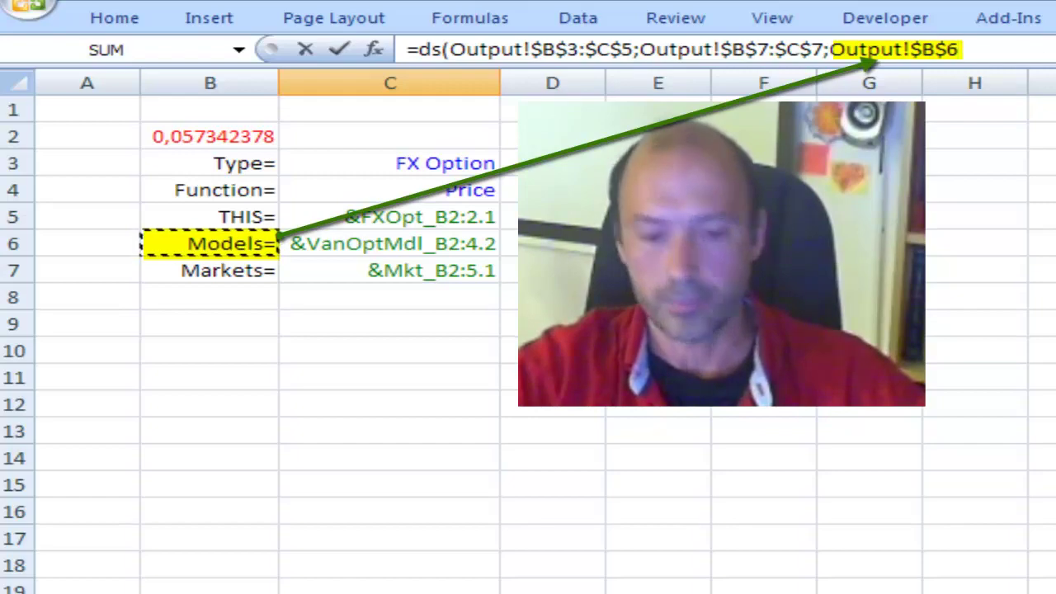
text(;)
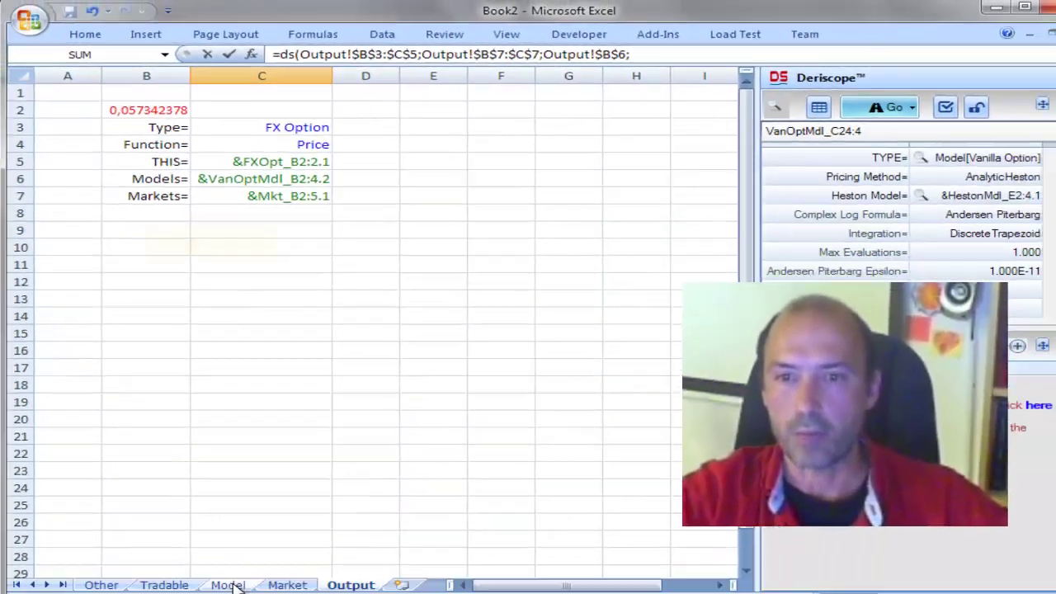
click(230, 585)
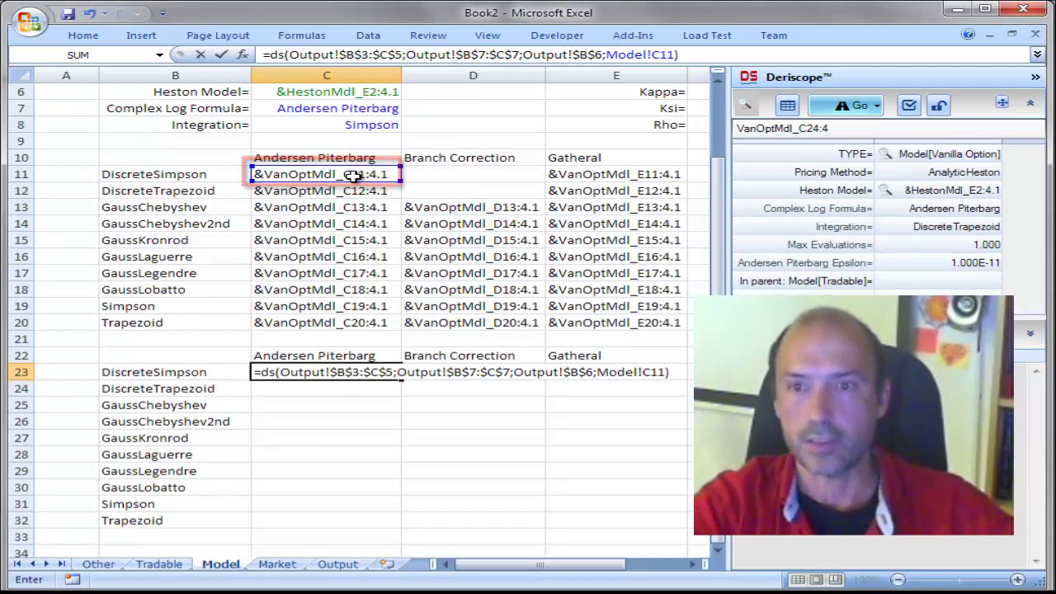
key(Return)
Copy the pricing formula from C23 and paste it across the whole second grid C23:E32.
click(388, 373)
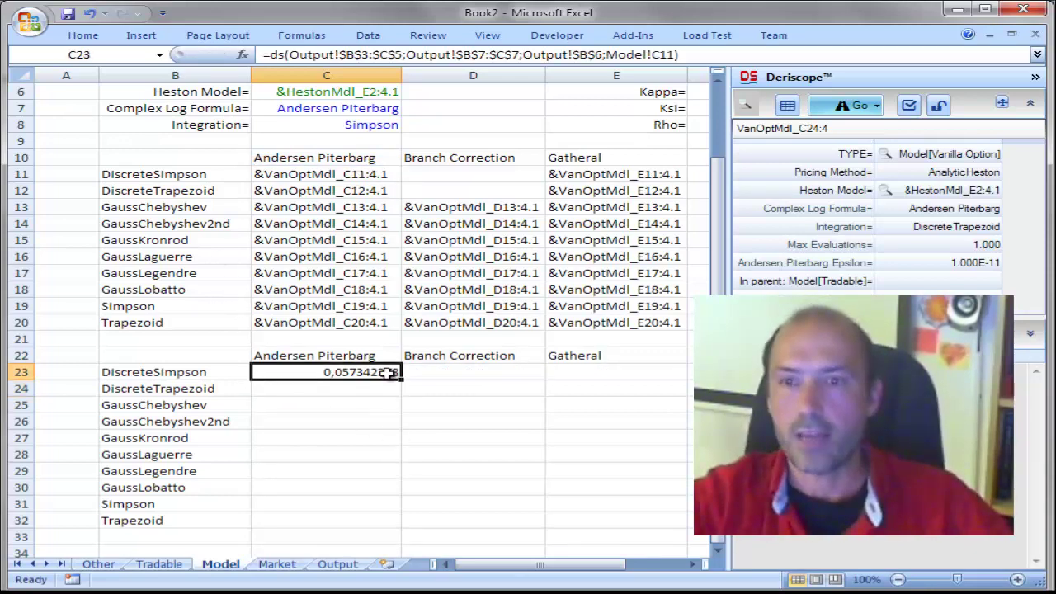
right_click(380, 373)
click(432, 404)
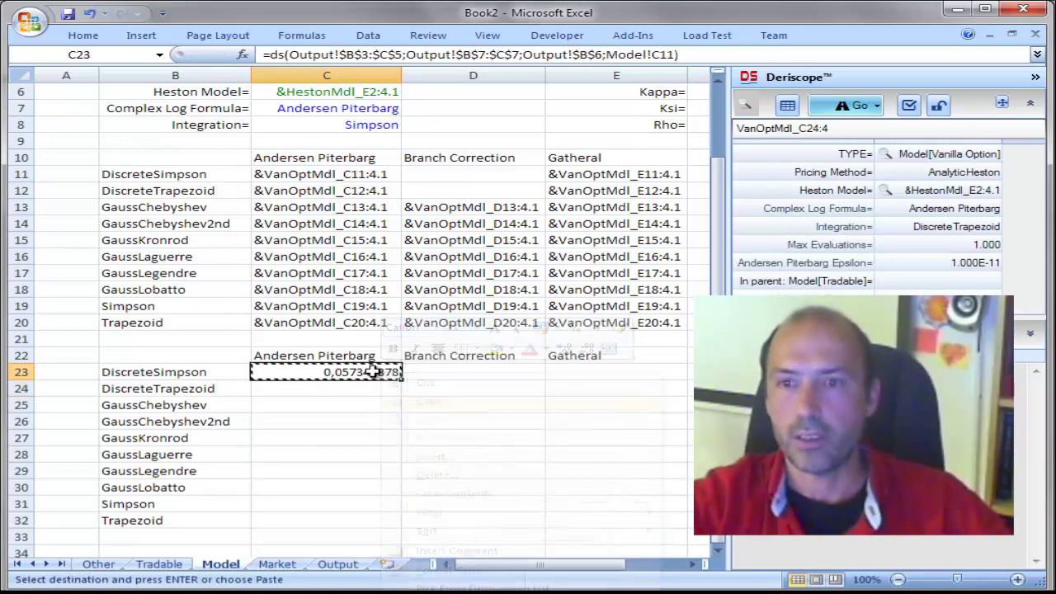
drag(377, 375, 560, 519)
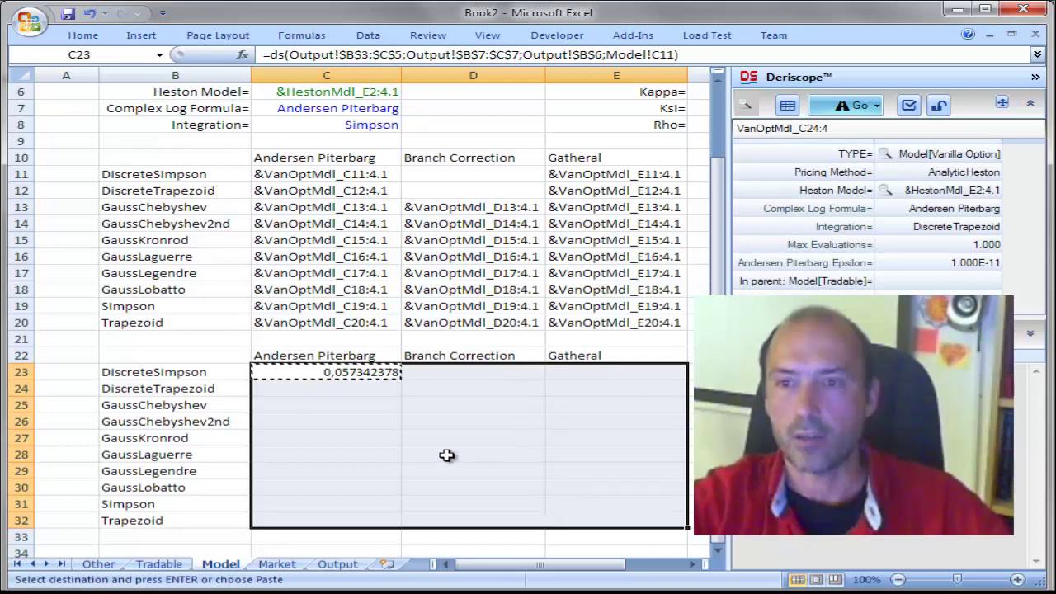
right_click(445, 447)
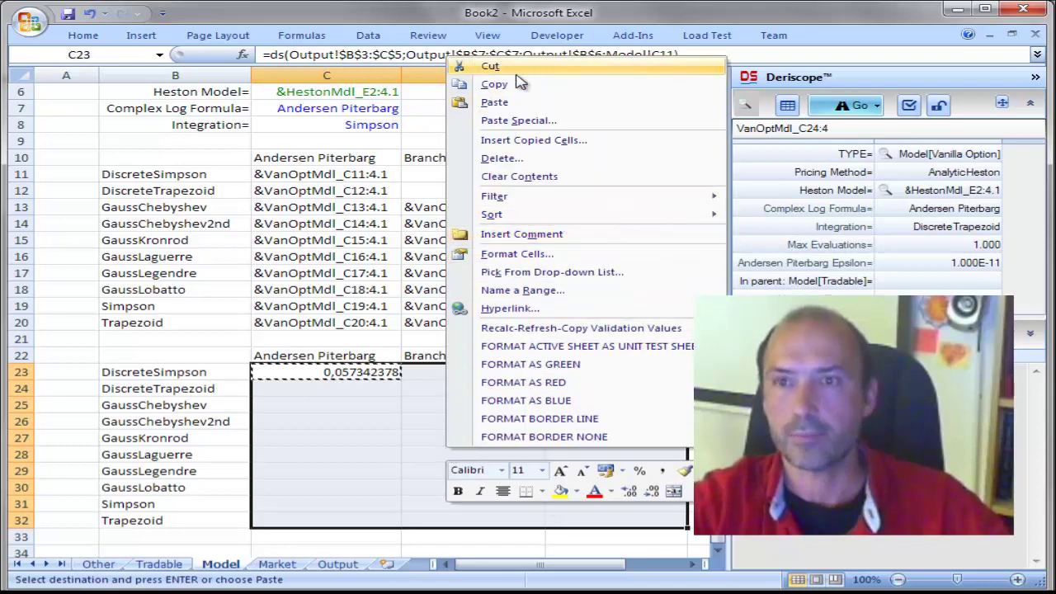
click(495, 102)
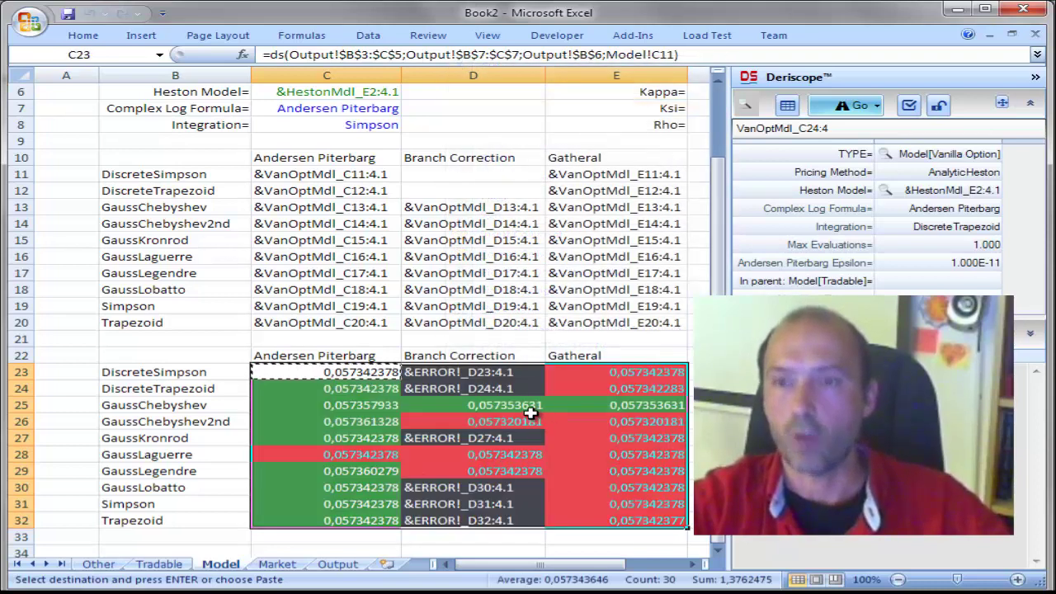
Clear the Branch Correction prices in D23:D24, and examine the error details for the GaussKronrod price in D27.
drag(506, 376, 506, 388)
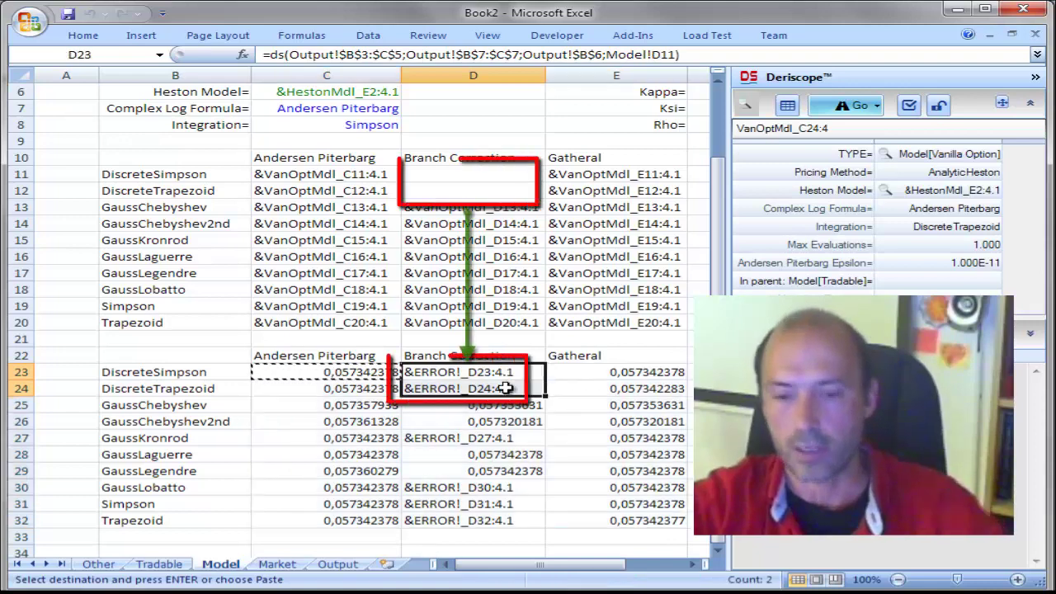
key(Delete)
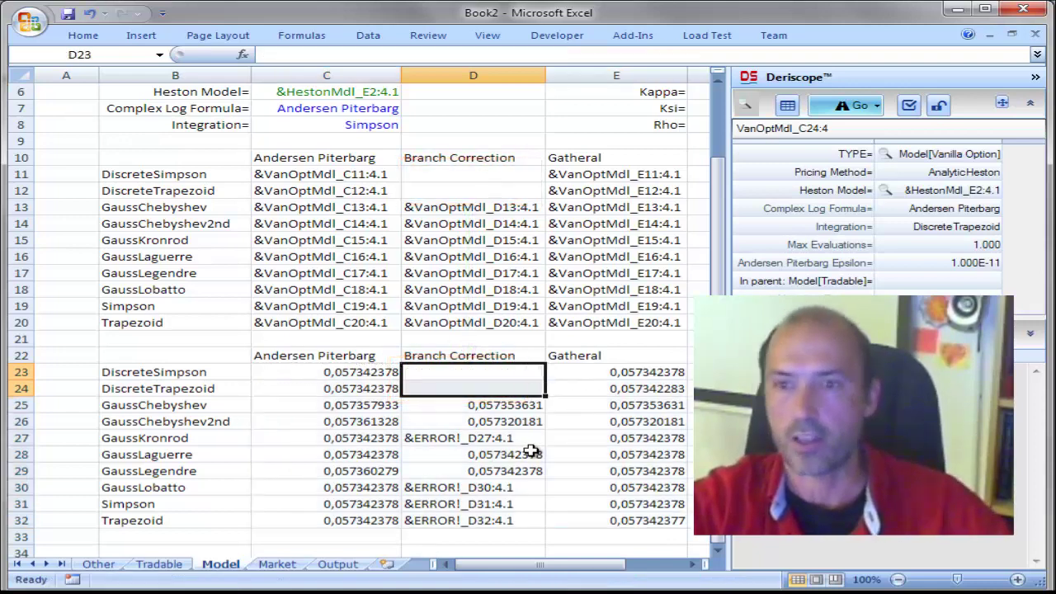
click(505, 440)
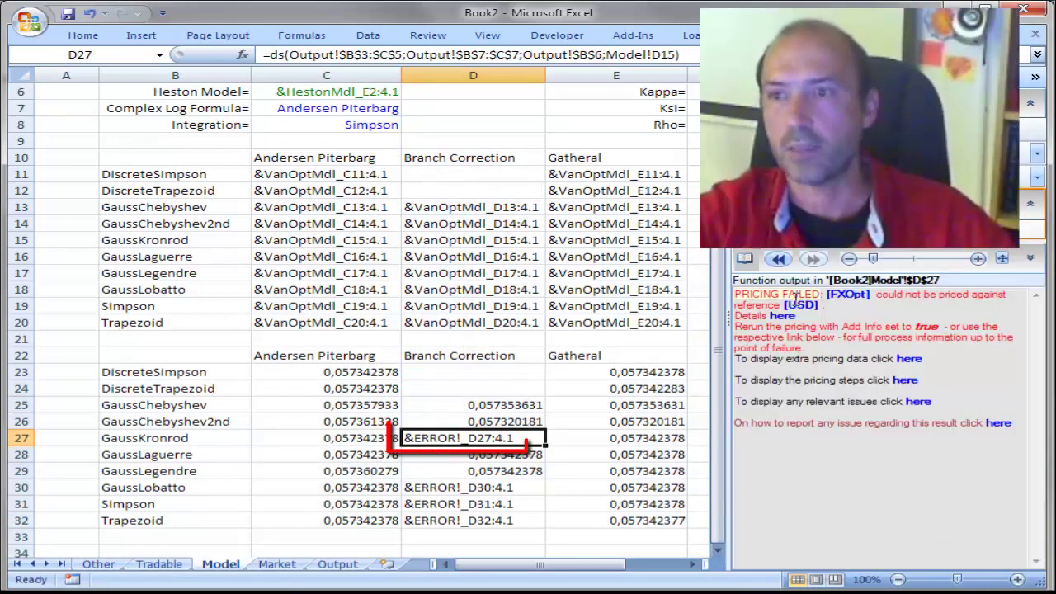
click(788, 316)
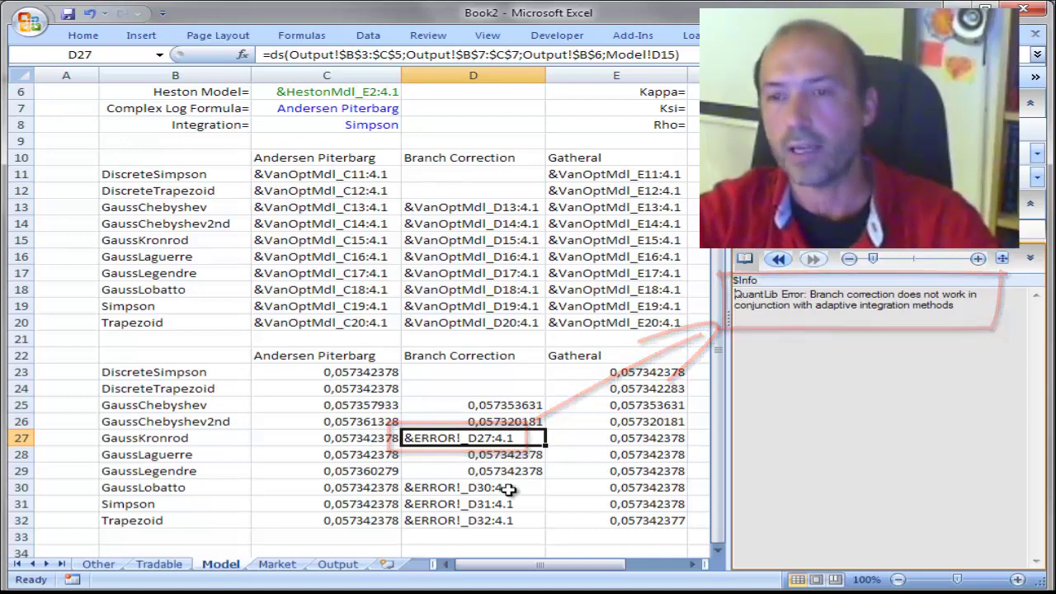
Clear the Branch Correction error cells for GaussKronrod in D27 and for GaussLobatto, Simpson and Trapezoid in D30:D32.
click(494, 469)
click(495, 439)
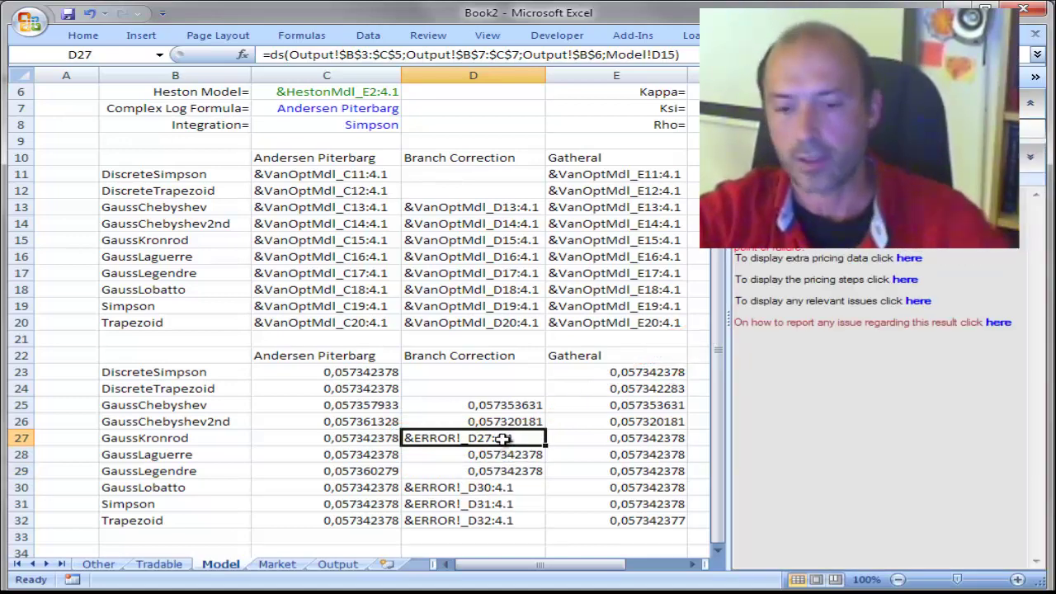
key(Delete)
drag(512, 491, 511, 522)
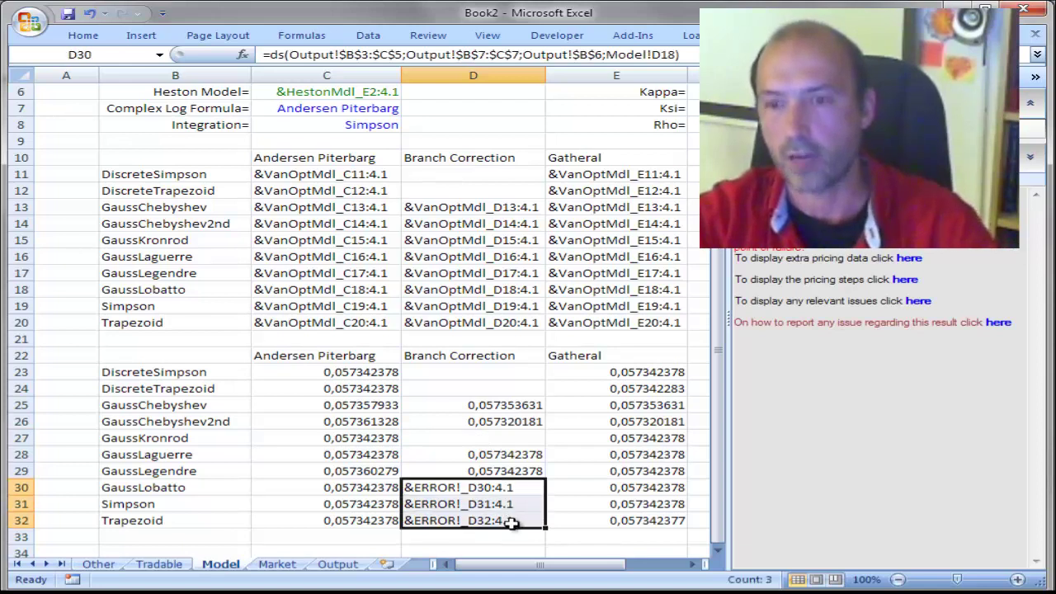
key(Delete)
Review the price grid against its log formula headings in C22:E22 and integration labels in B23:B32.
click(478, 375)
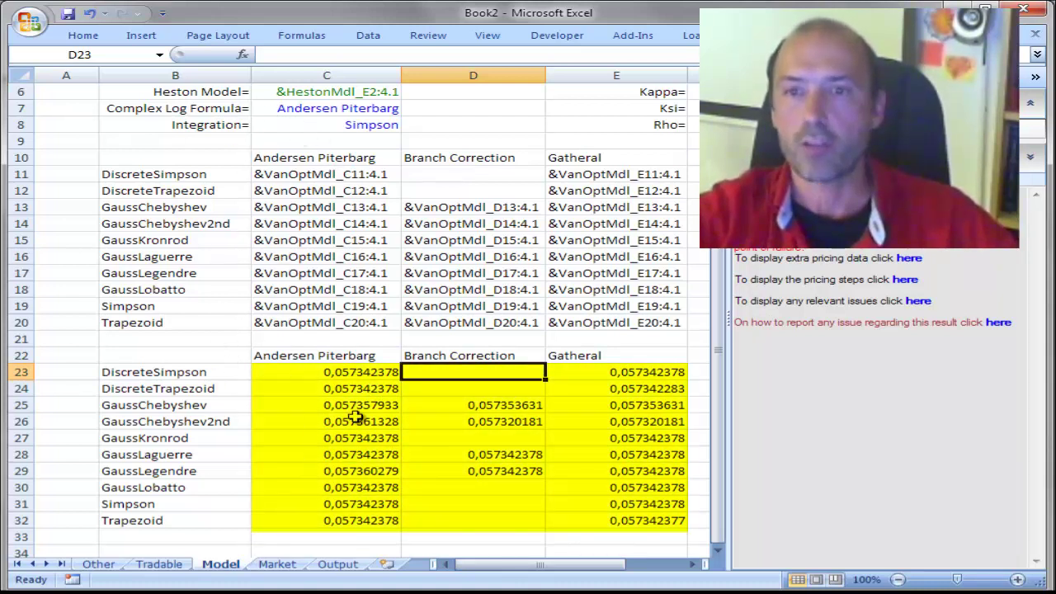
drag(376, 355, 559, 349)
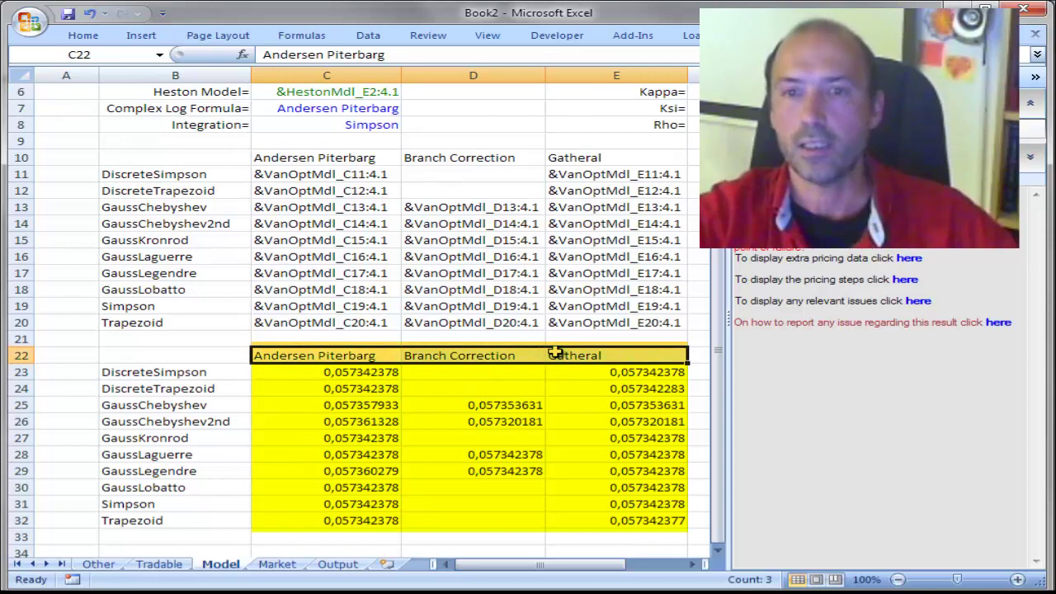
click(225, 377)
drag(225, 378, 170, 514)
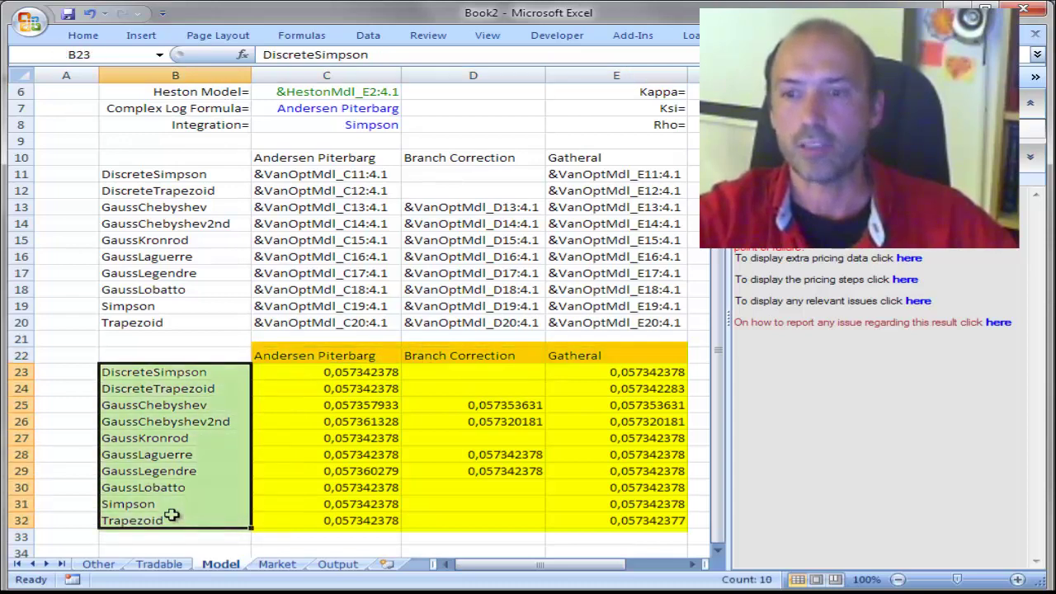
click(365, 447)
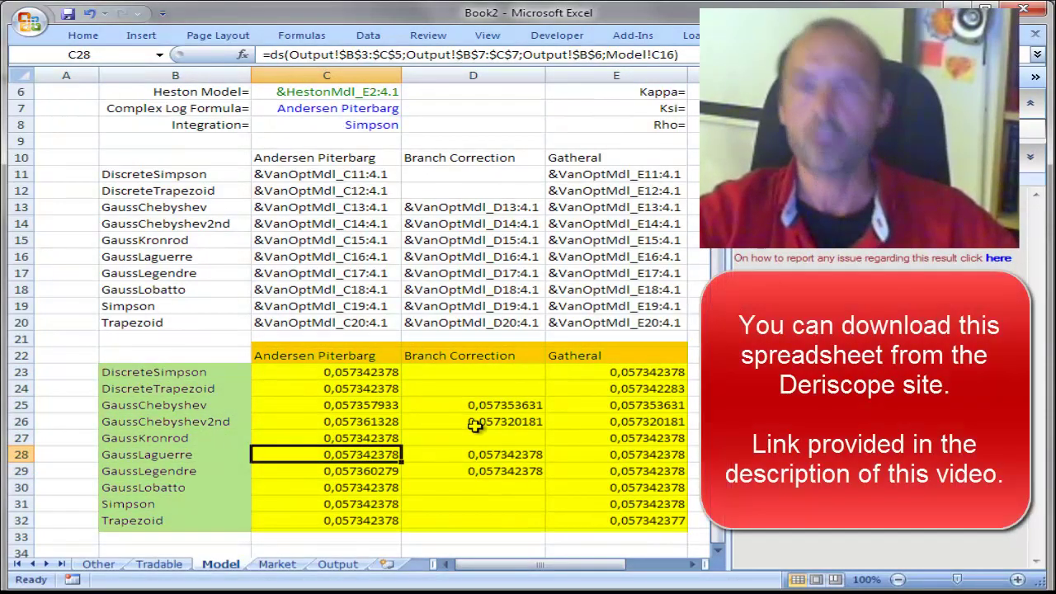